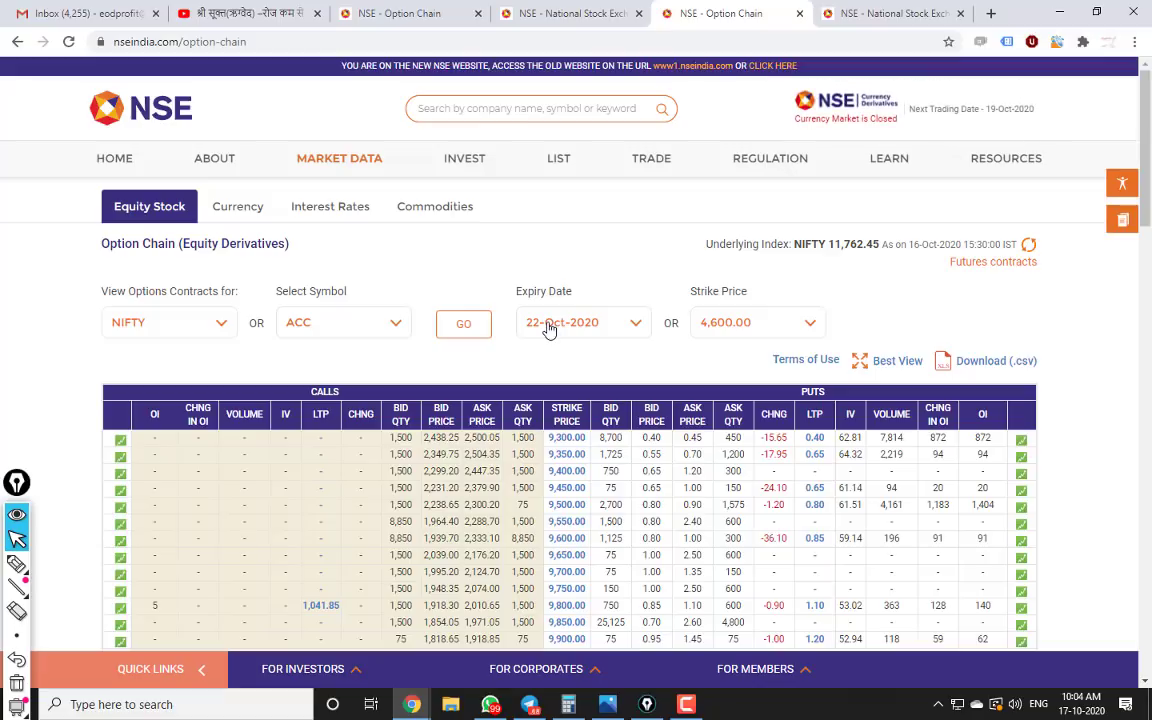
# Step: Examine the NIFTY option chain tables on both the new and old NSE websites
pyautogui.scroll(-6, 655, 375)
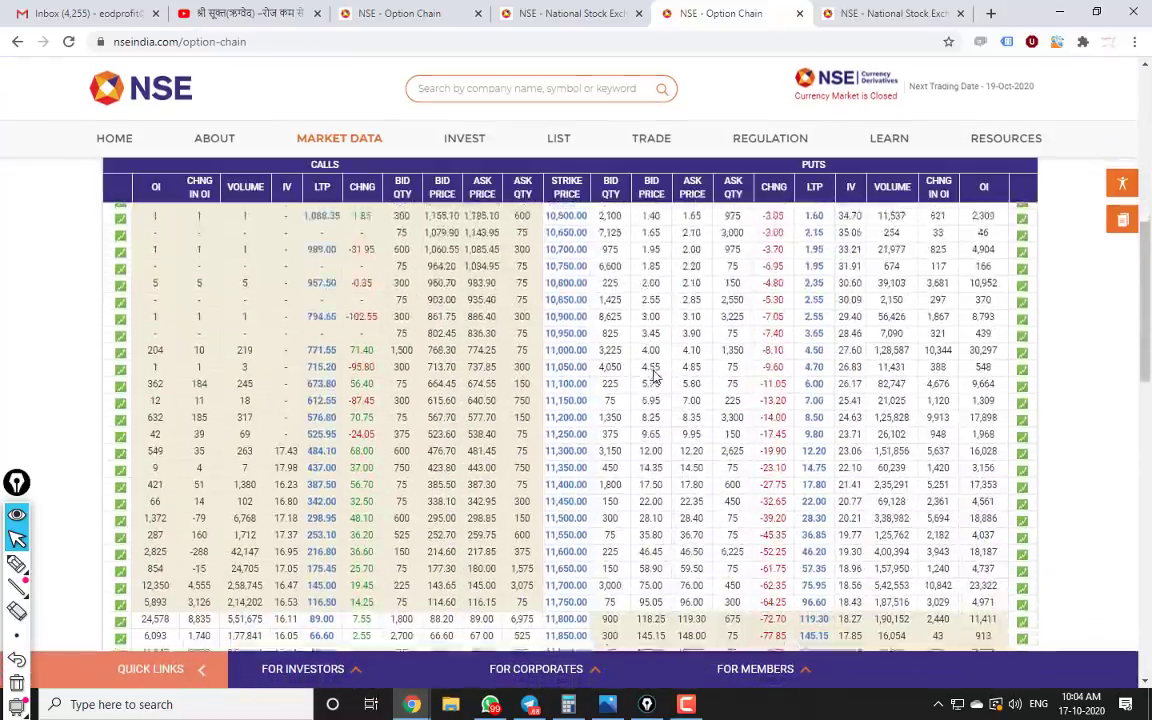
pyautogui.scroll(-2, 655, 375)
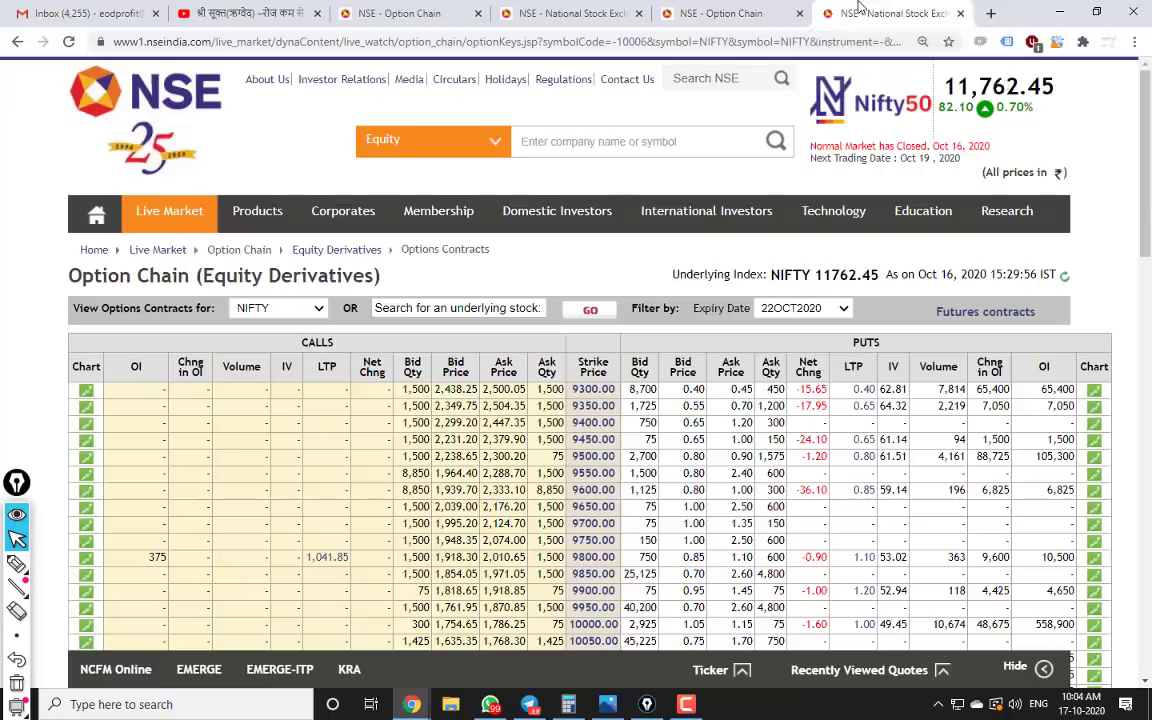
pyautogui.click(880, 13)
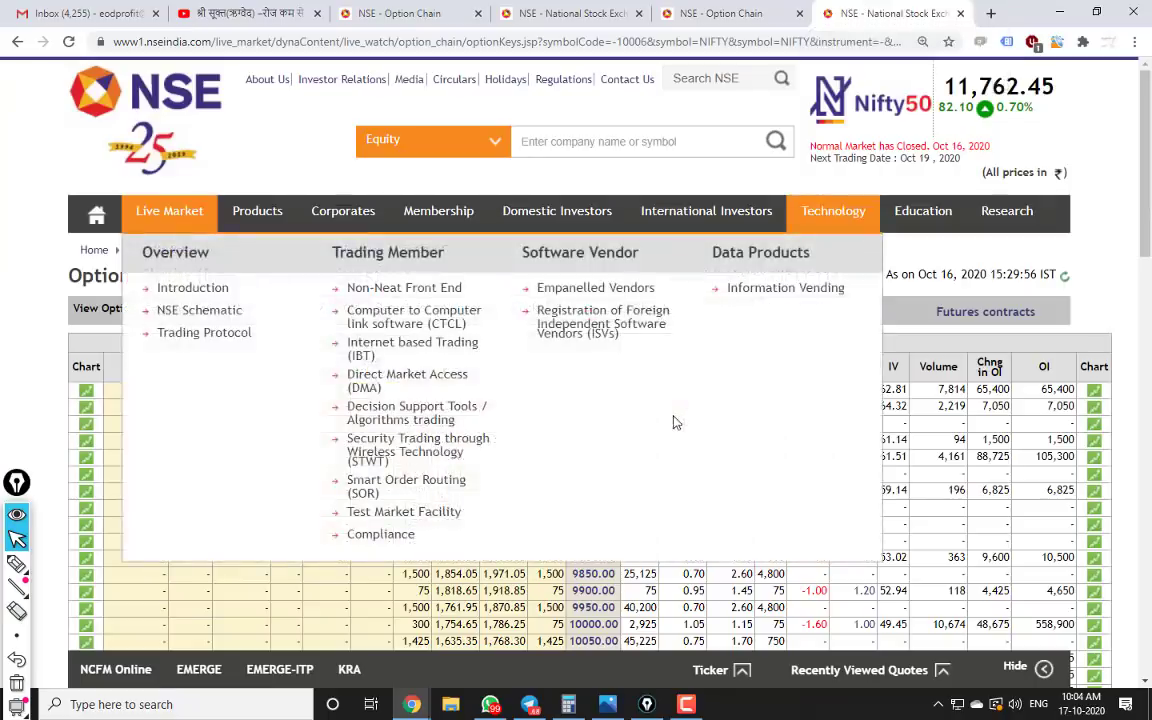
pyautogui.scroll(-7, 676, 426)
pyautogui.scroll(10, 676, 432)
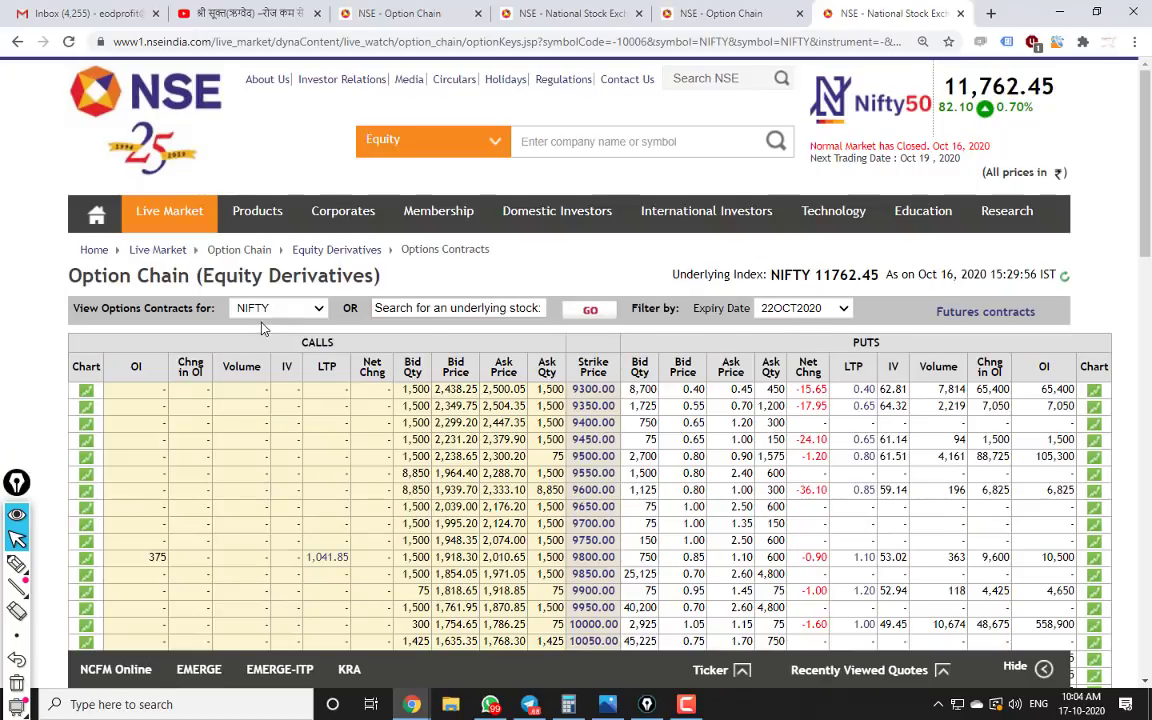
pyautogui.click(720, 13)
pyautogui.scroll(8, 597, 508)
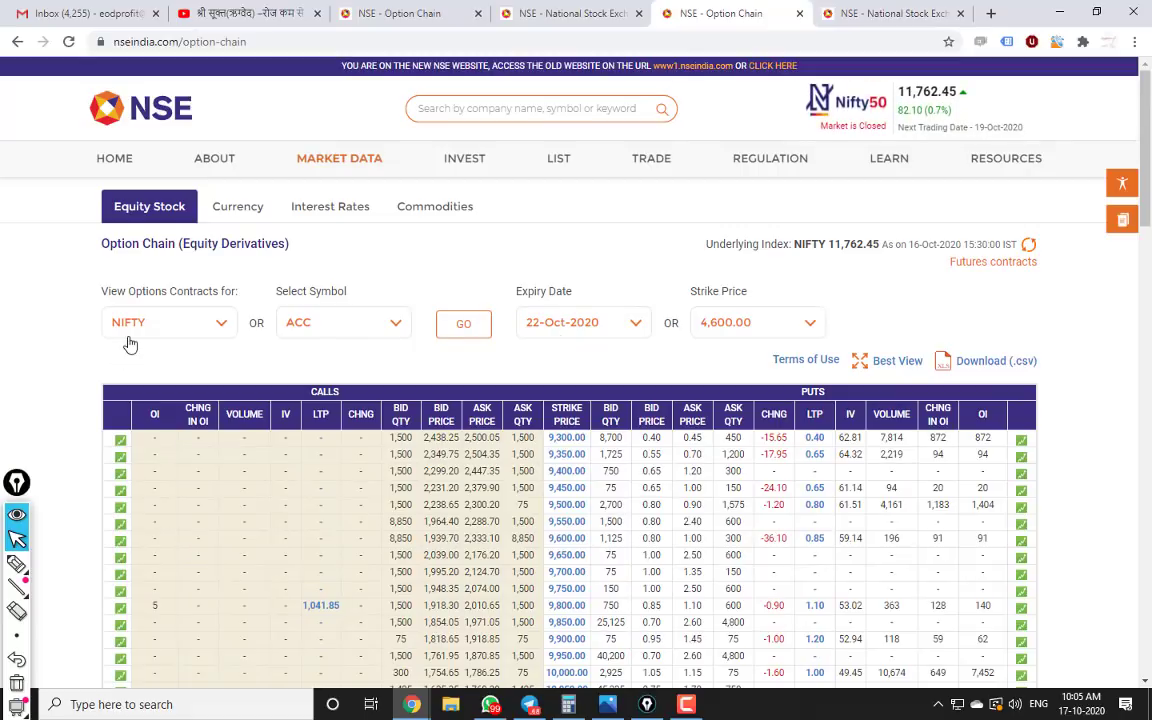
# Step: Find and highlight the 11,800 strike price in the new NSE site's NIFTY option chain
pyautogui.scroll(-5, 604, 600)
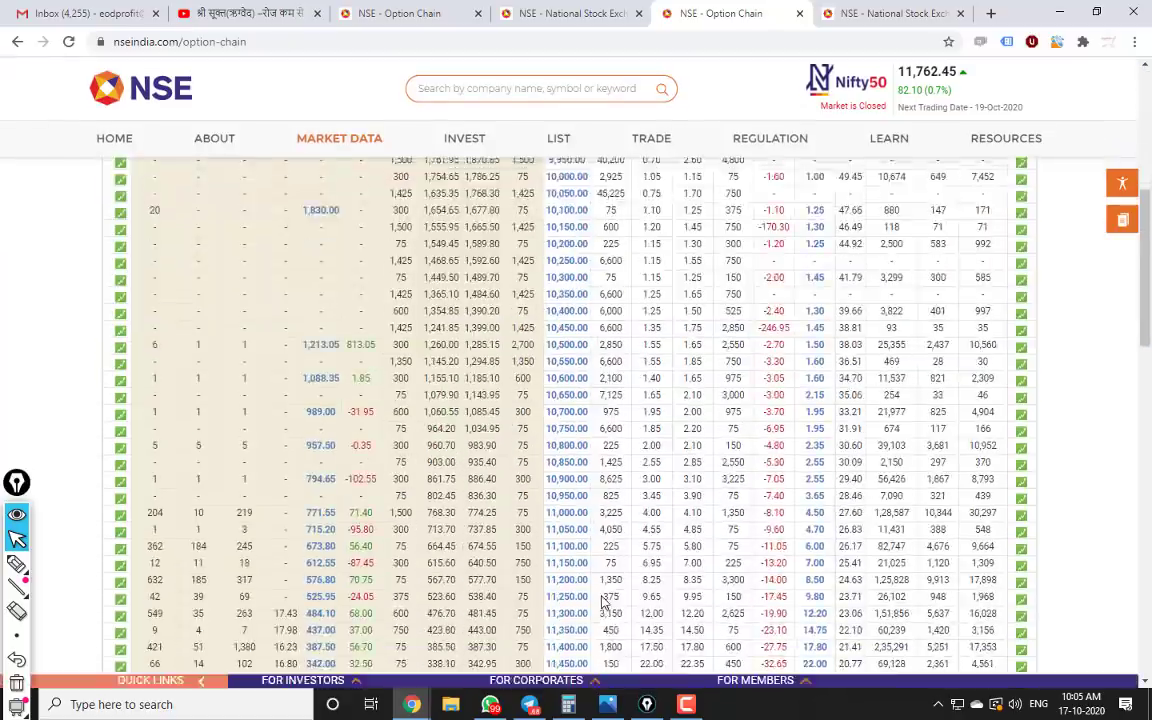
pyautogui.scroll(-3, 604, 600)
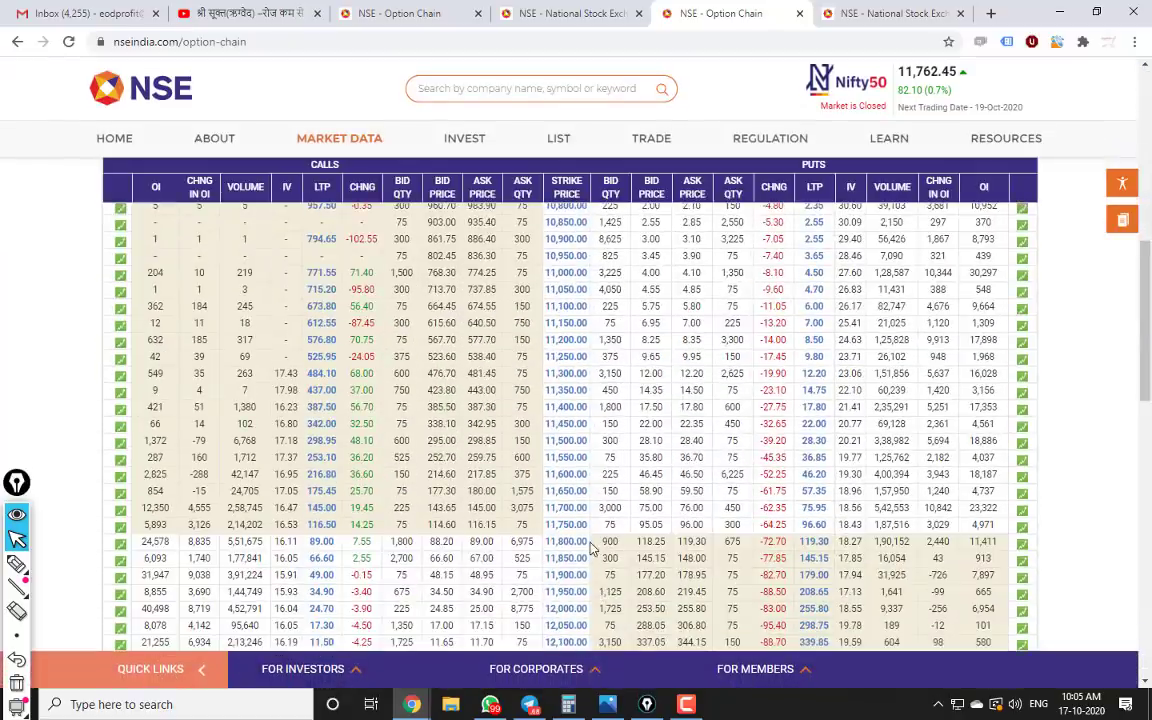
pyautogui.moveTo(590, 541); pyautogui.dragTo(547, 541)
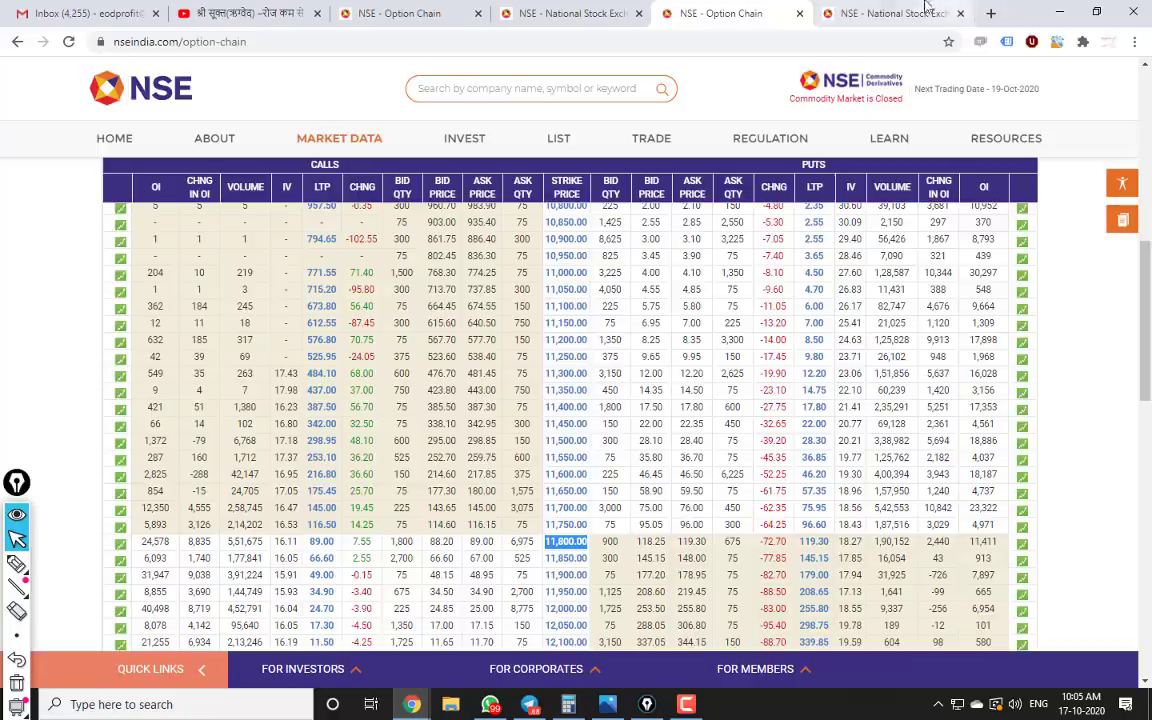
# Step: On the old NSE site's option chain, highlight the 11800 strike price and its call open interest
pyautogui.click(880, 13)
pyautogui.scroll(-1, 752, 460)
pyautogui.scroll(-7, 752, 460)
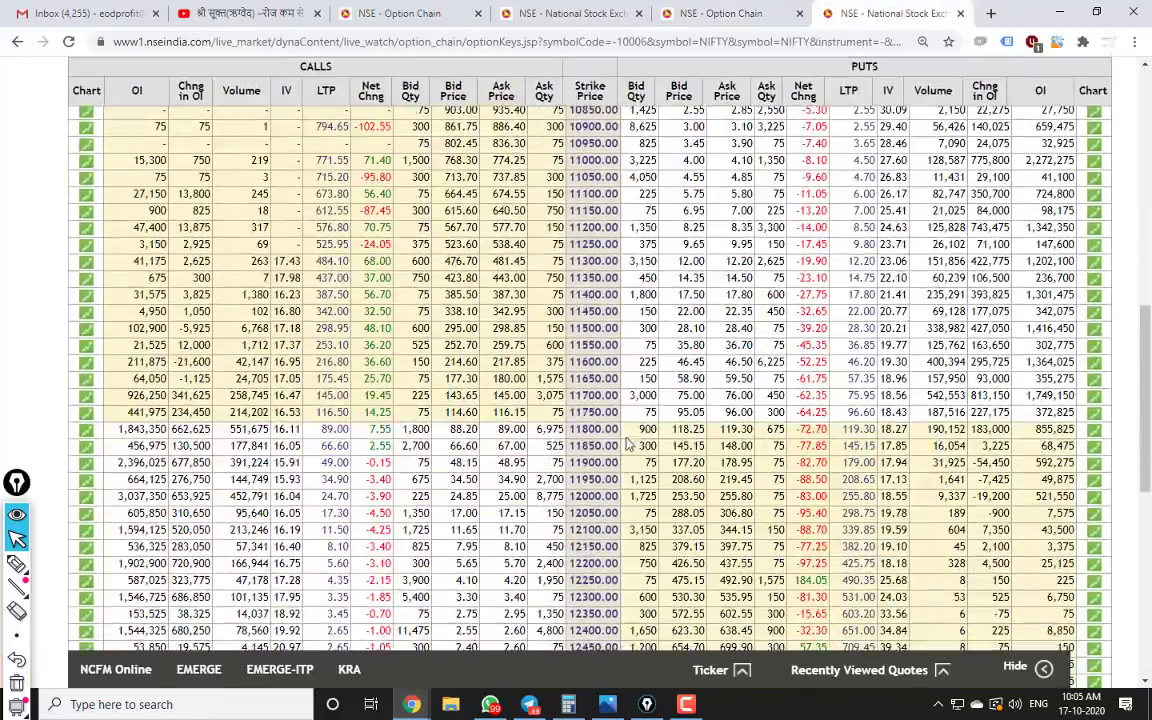
pyautogui.doubleClick(593, 428)
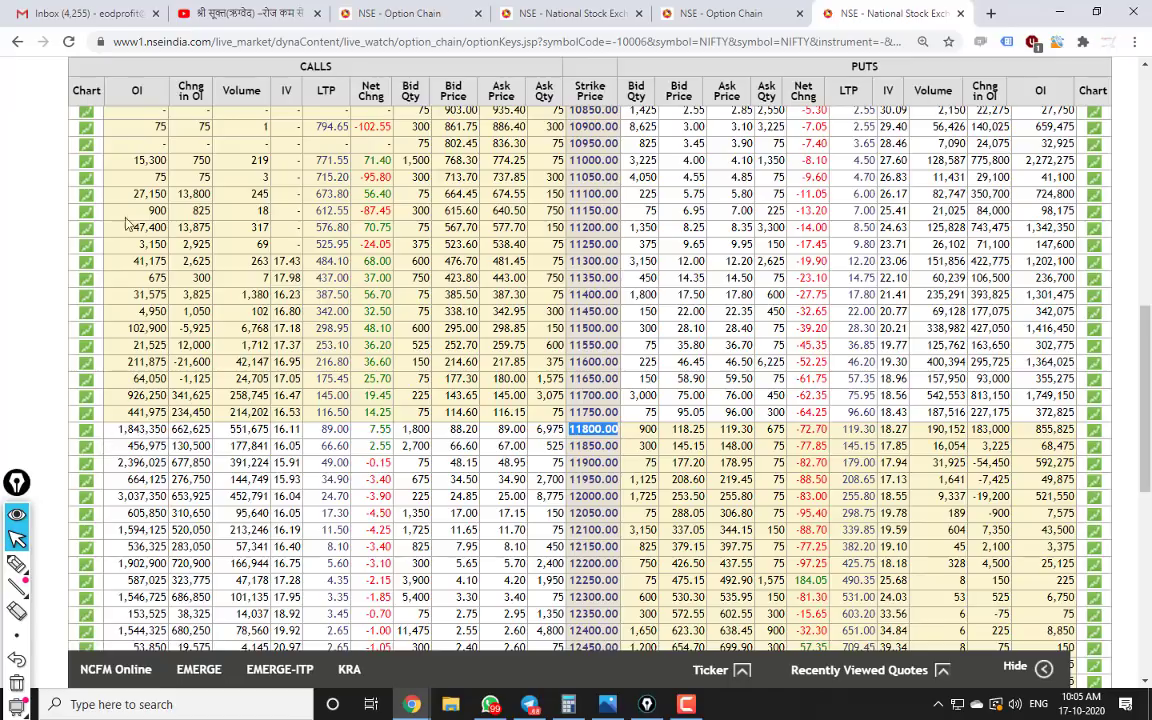
pyautogui.click(118, 432)
pyautogui.moveTo(118, 432); pyautogui.dragTo(160, 429)
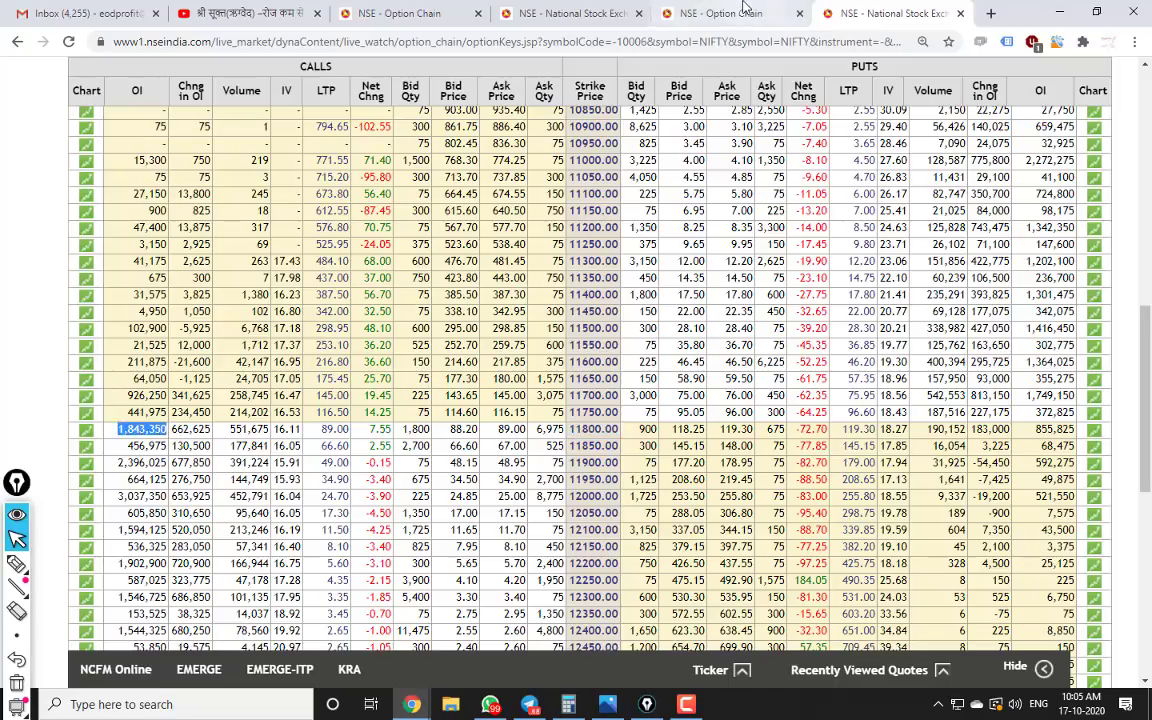
# Step: Highlight the 11,800 strike's call open interest on the new NSE site, and multiply 24,578 by 75 in Calculator after clearing its history
pyautogui.click(700, 13)
pyautogui.moveTo(140, 541); pyautogui.dragTo(175, 547)
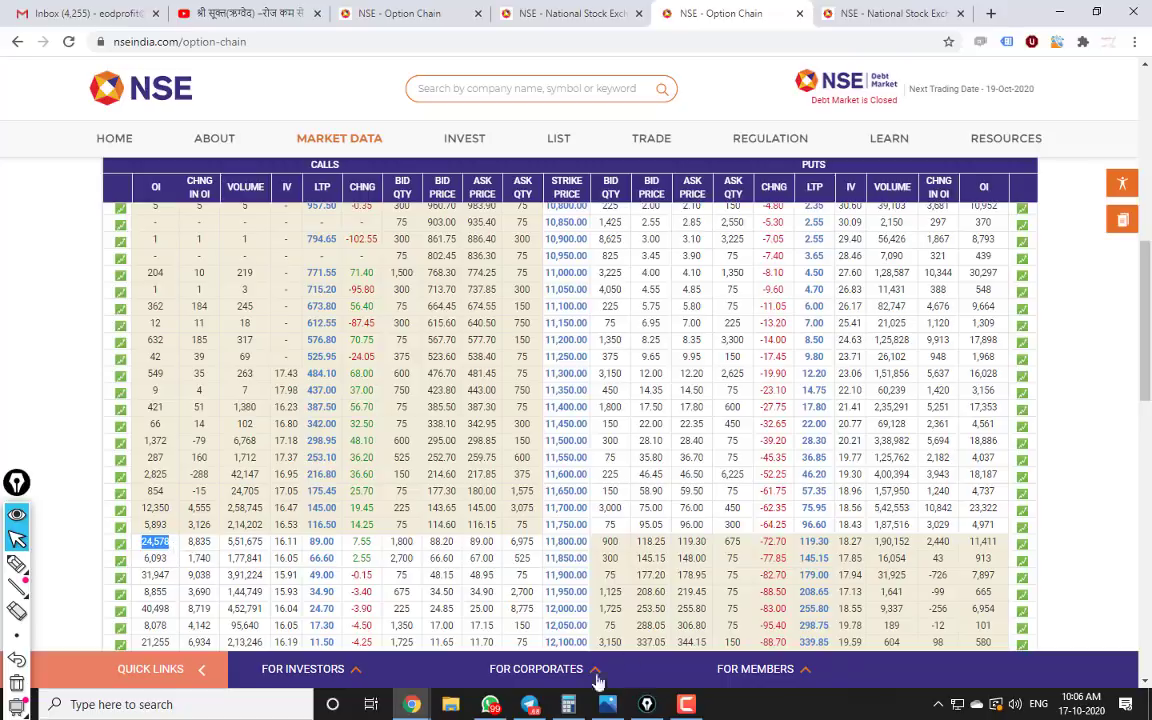
pyautogui.click(568, 704)
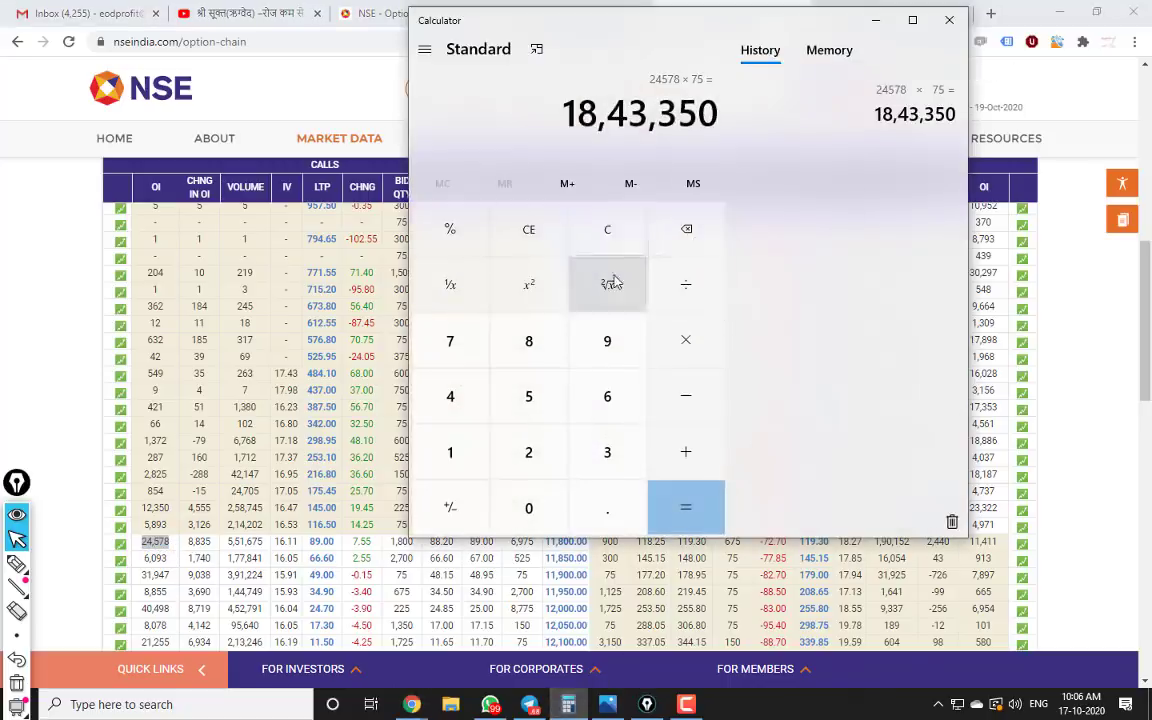
pyautogui.click(605, 233)
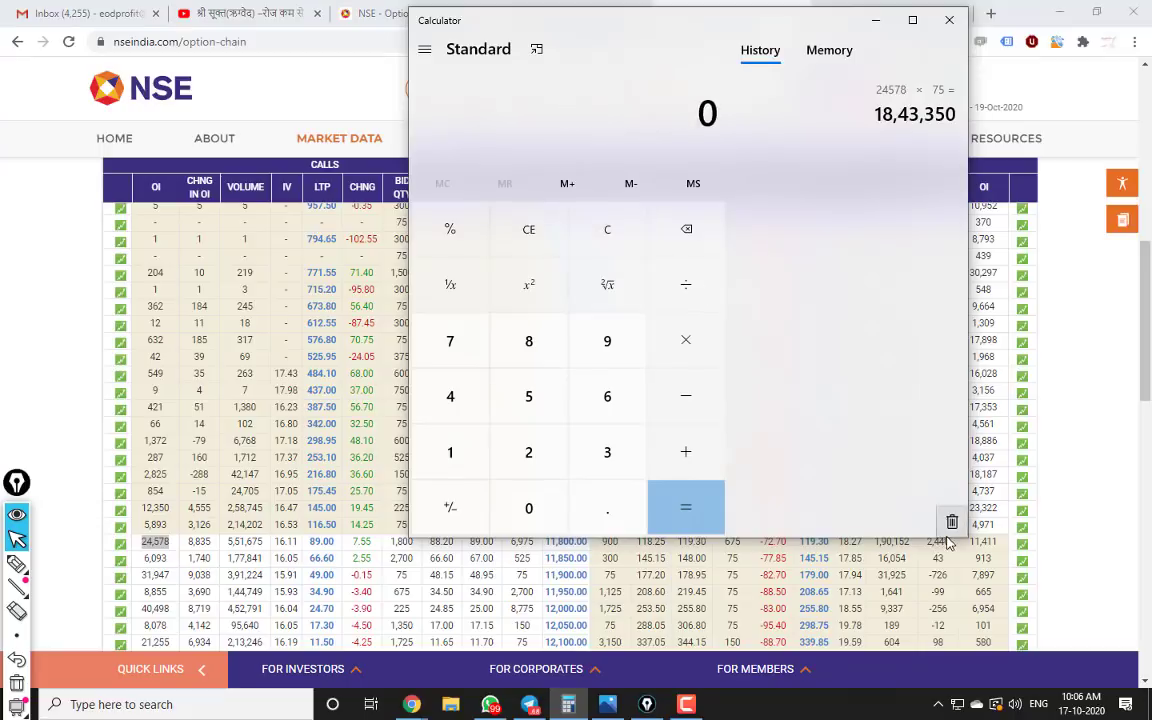
pyautogui.hotkey('ctrl', 'shift', 'd')
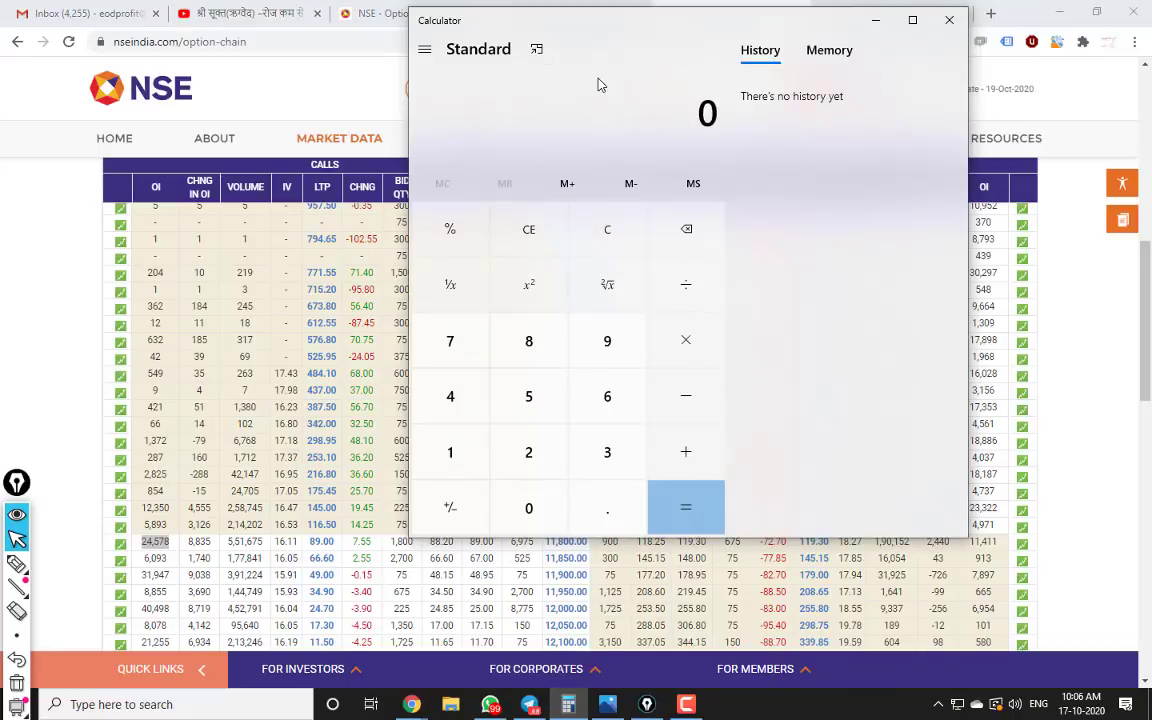
pyautogui.write('24,578')
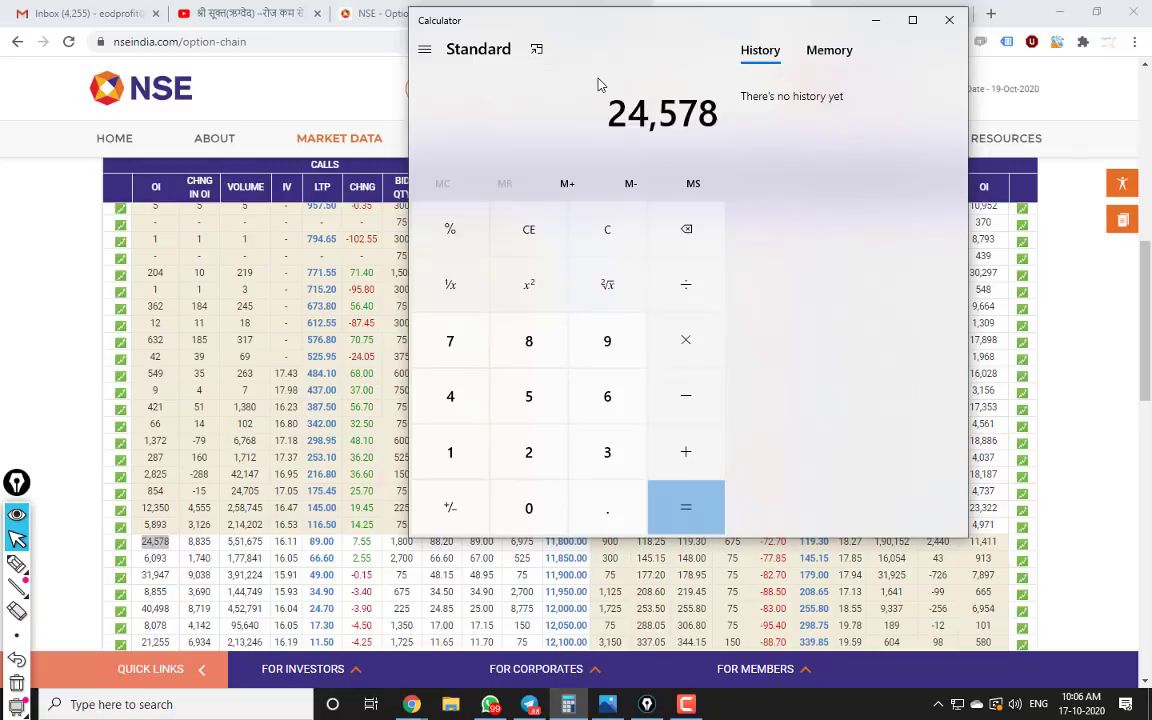
pyautogui.press('*')
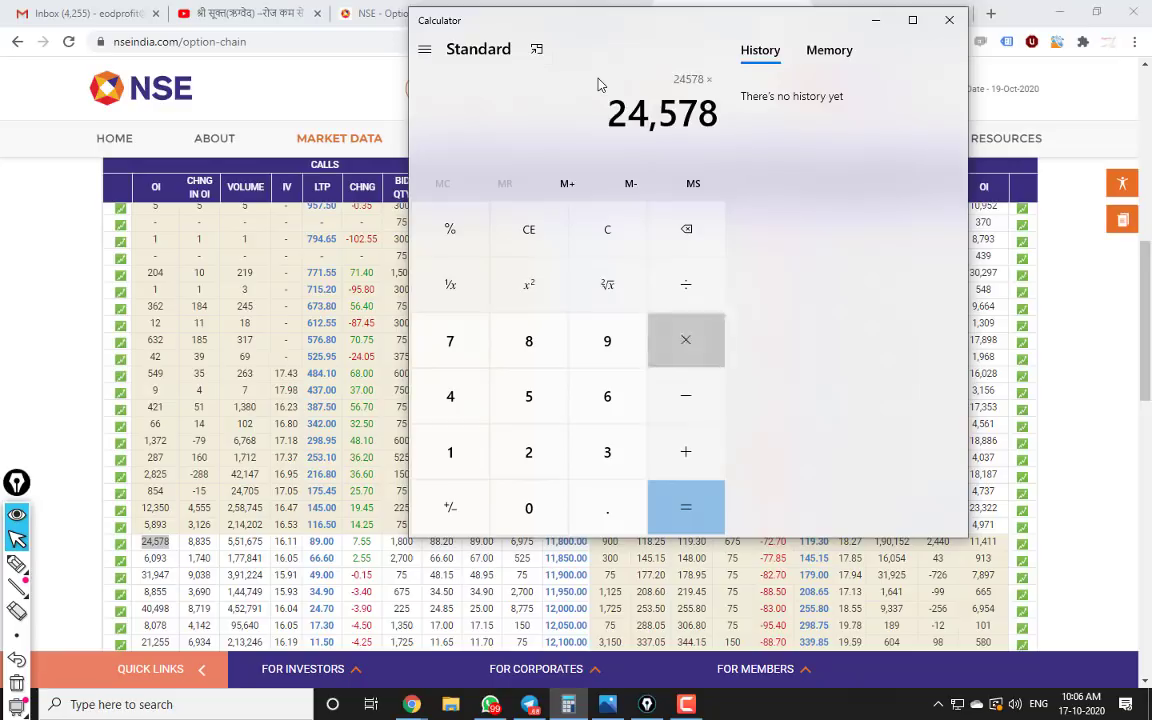
pyautogui.write('75')
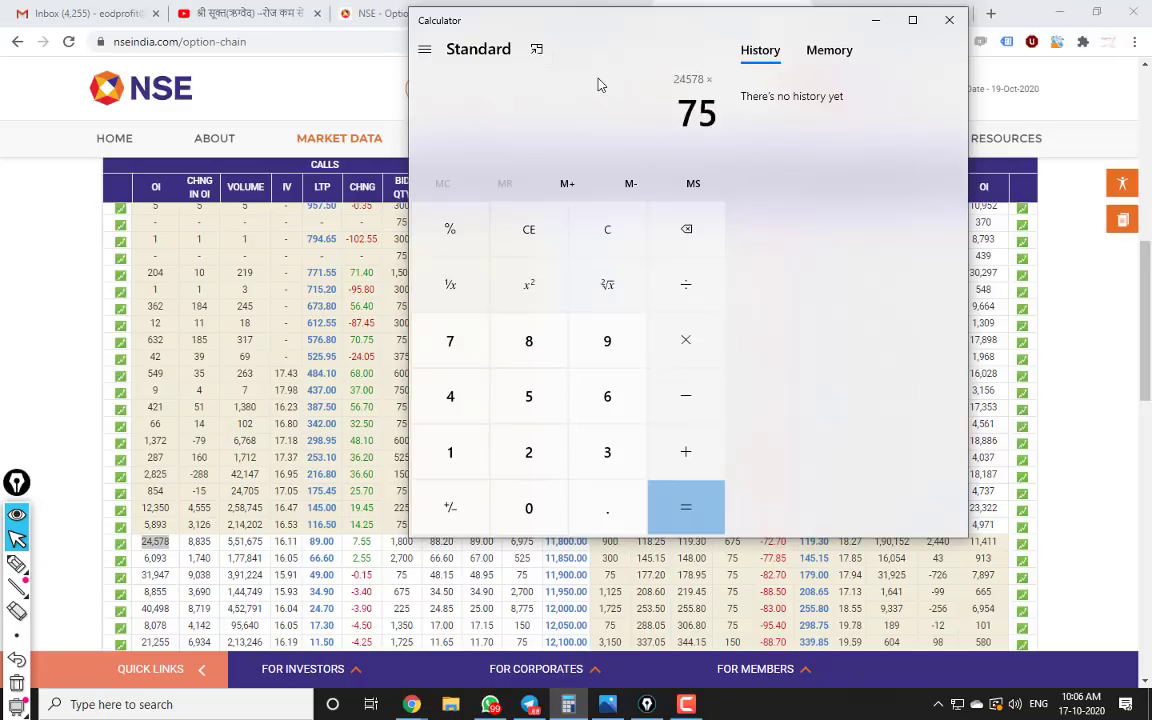
pyautogui.press('Return')
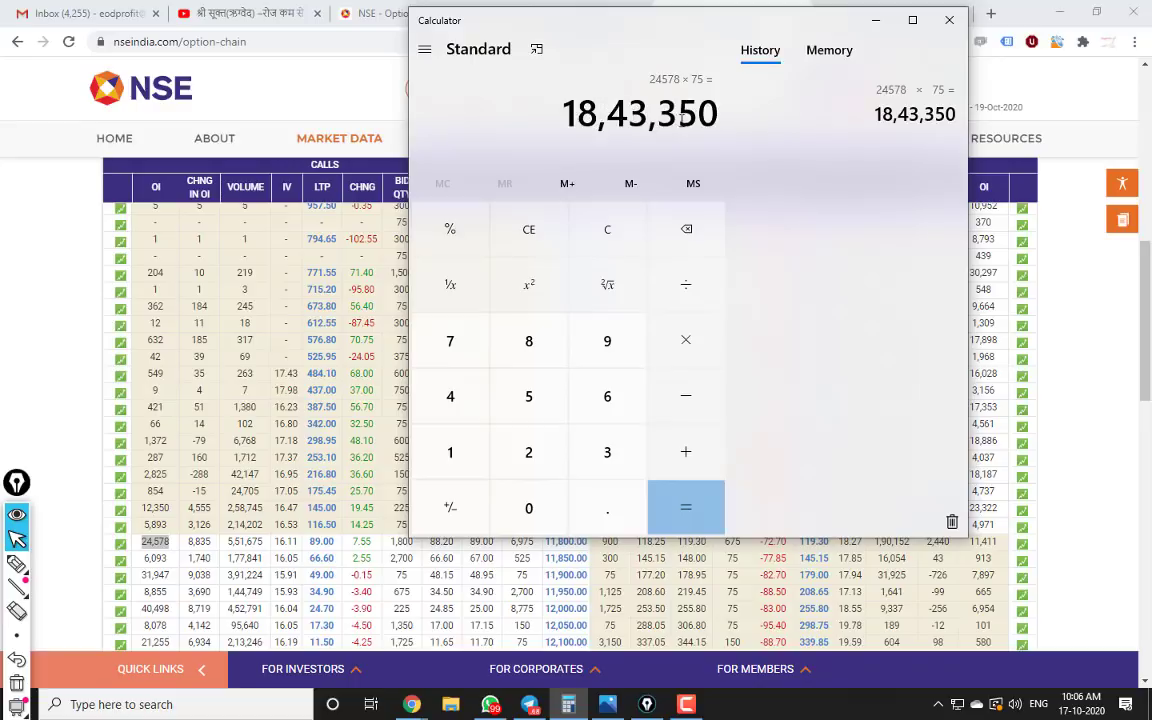
# Step: Compare the Calculator result with the 11800 strike's call open interest on the old NSE site, and clear the highlight
pyautogui.click(1100, 270)
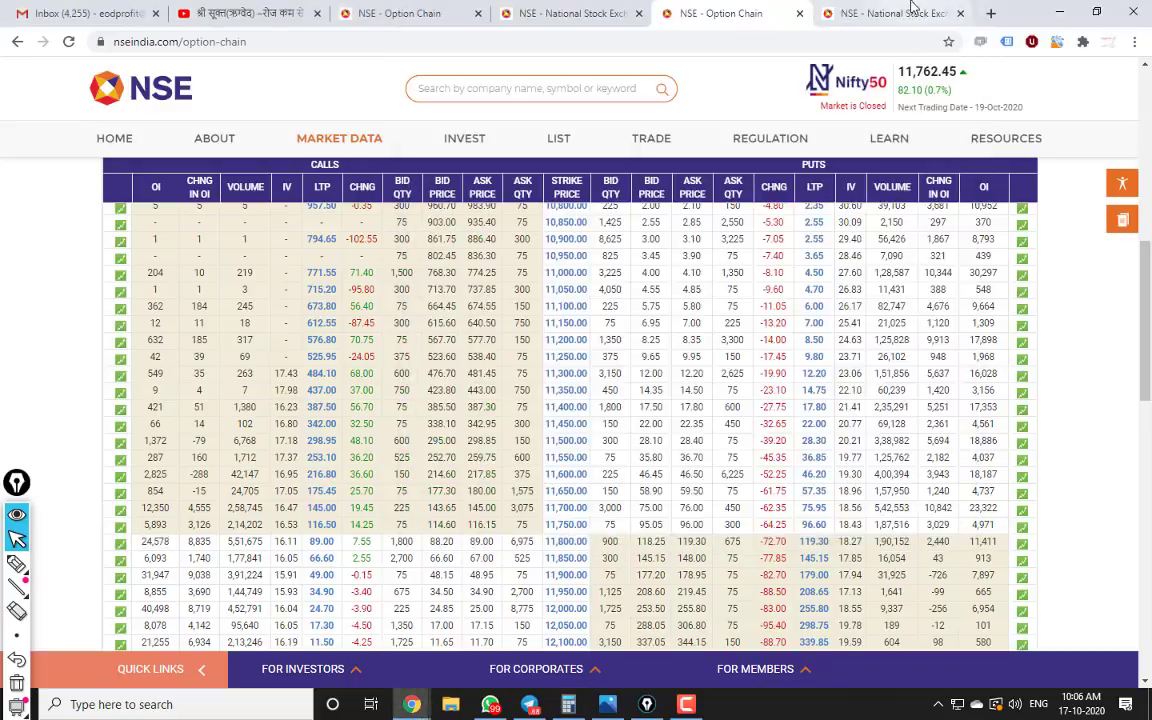
pyautogui.click(912, 8)
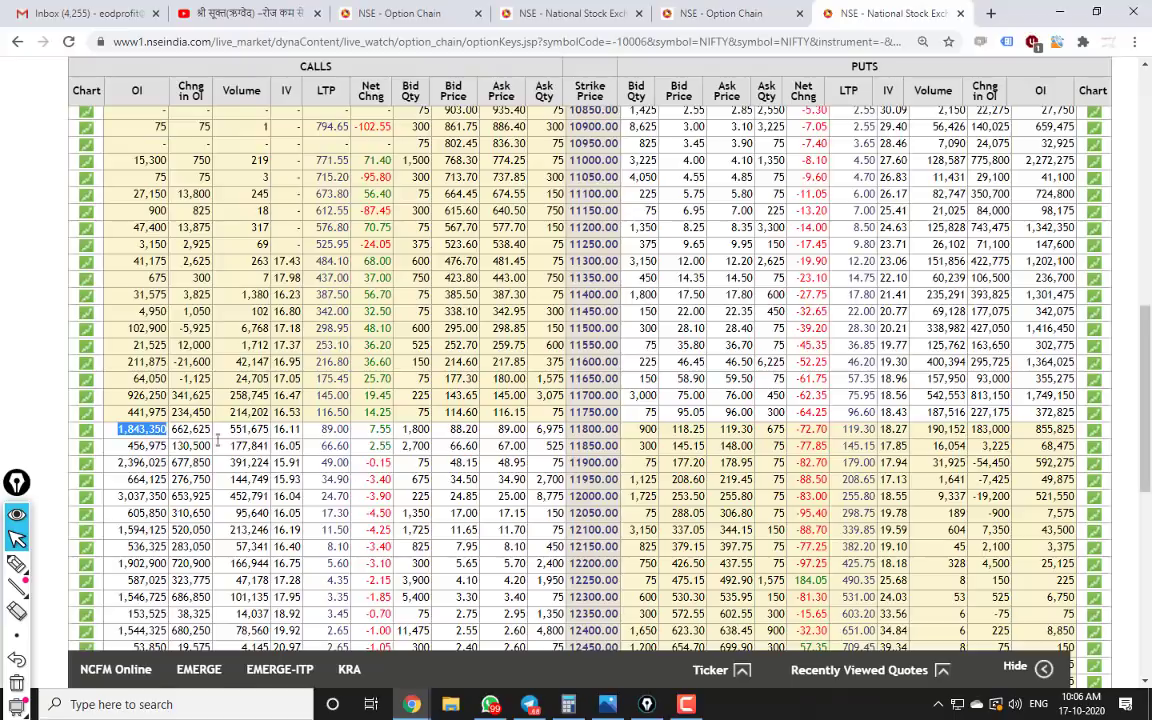
pyautogui.click(568, 704)
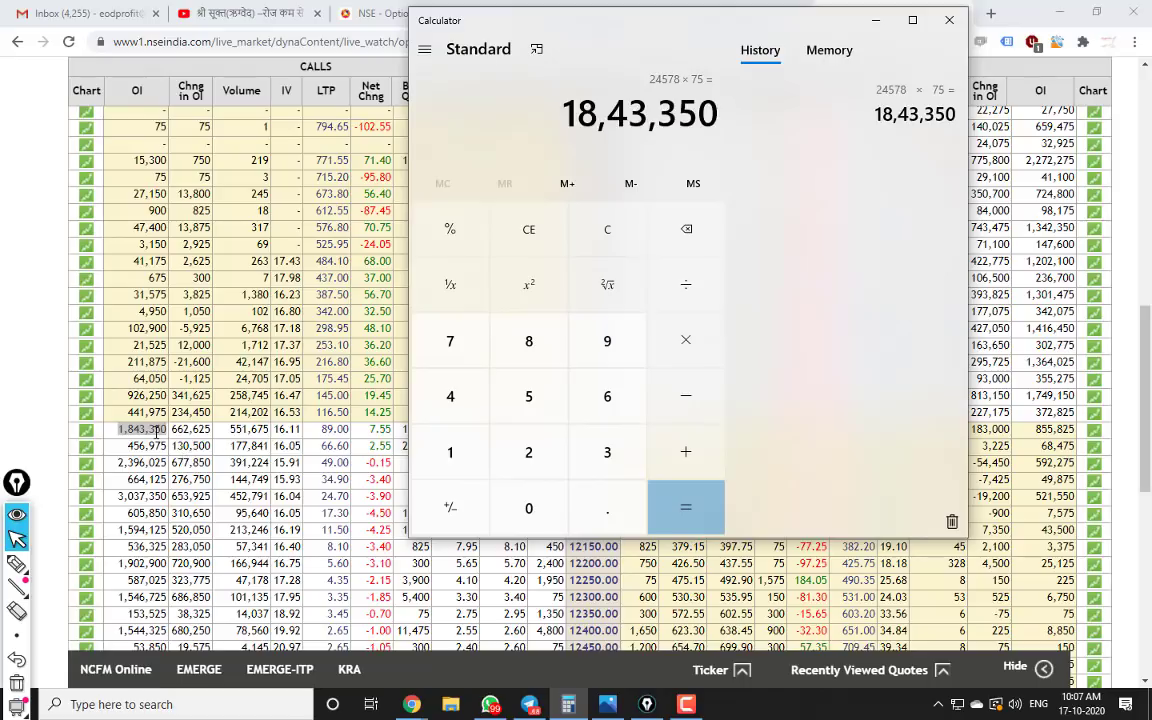
pyautogui.click(875, 20)
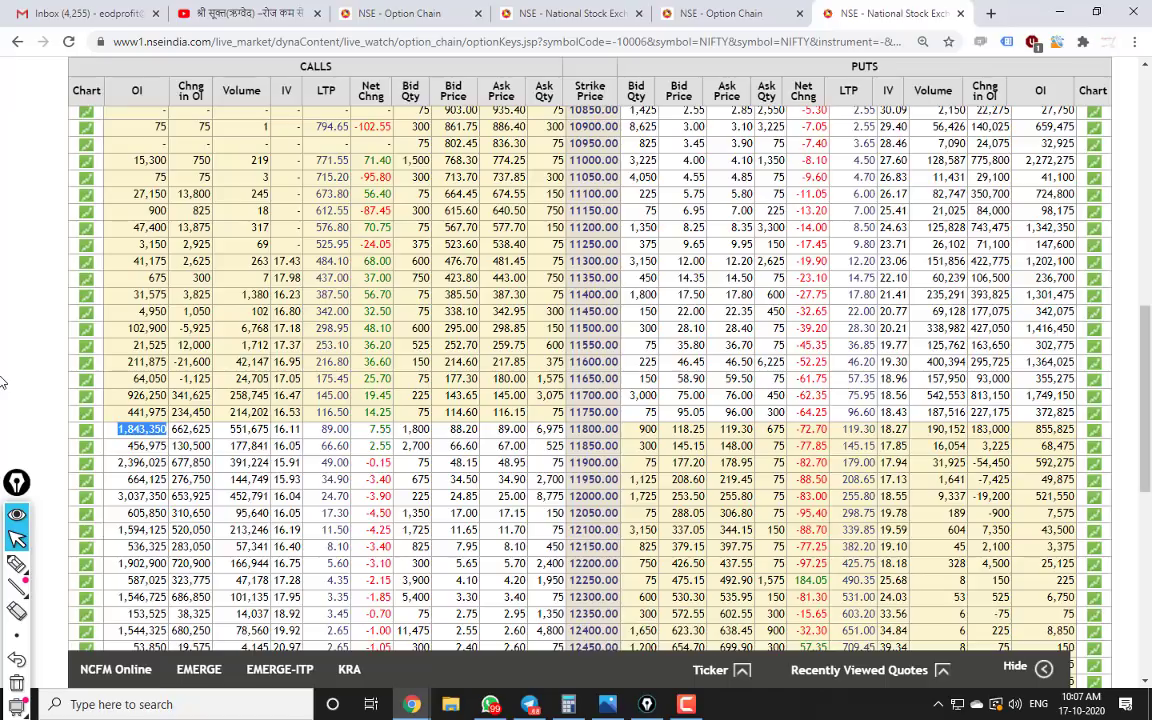
pyautogui.click(3, 381)
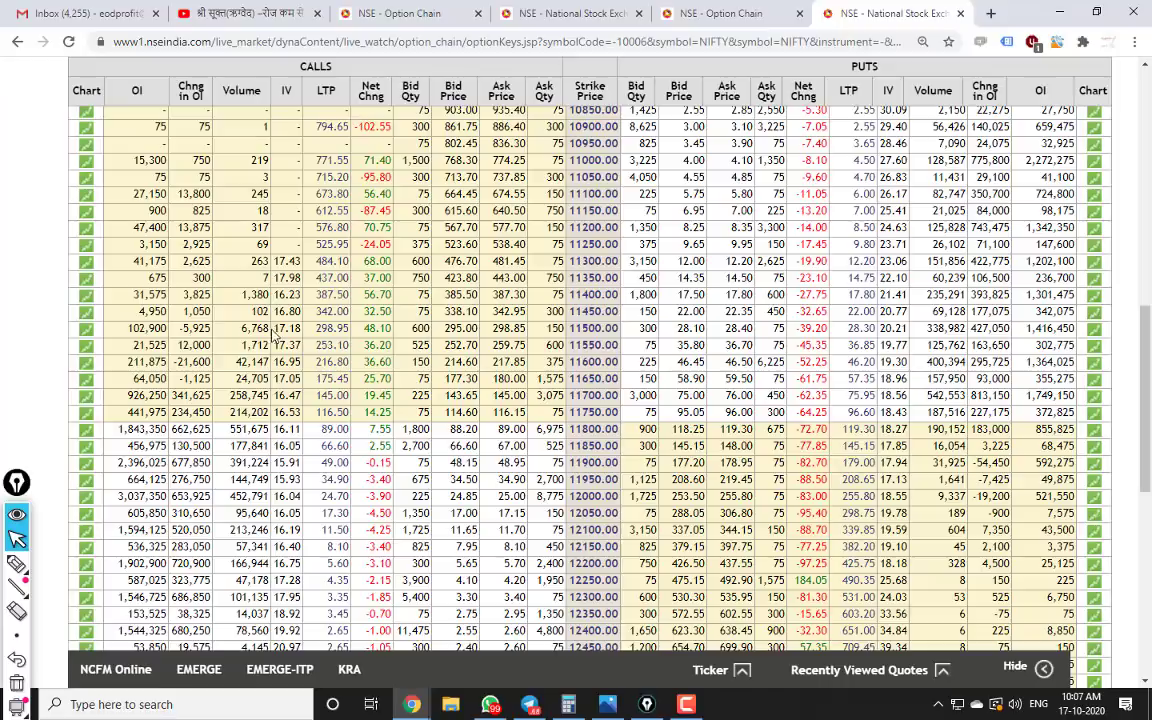
pyautogui.scroll(5, 270, 333)
pyautogui.scroll(-4, 272, 335)
pyautogui.scroll(7, 270, 333)
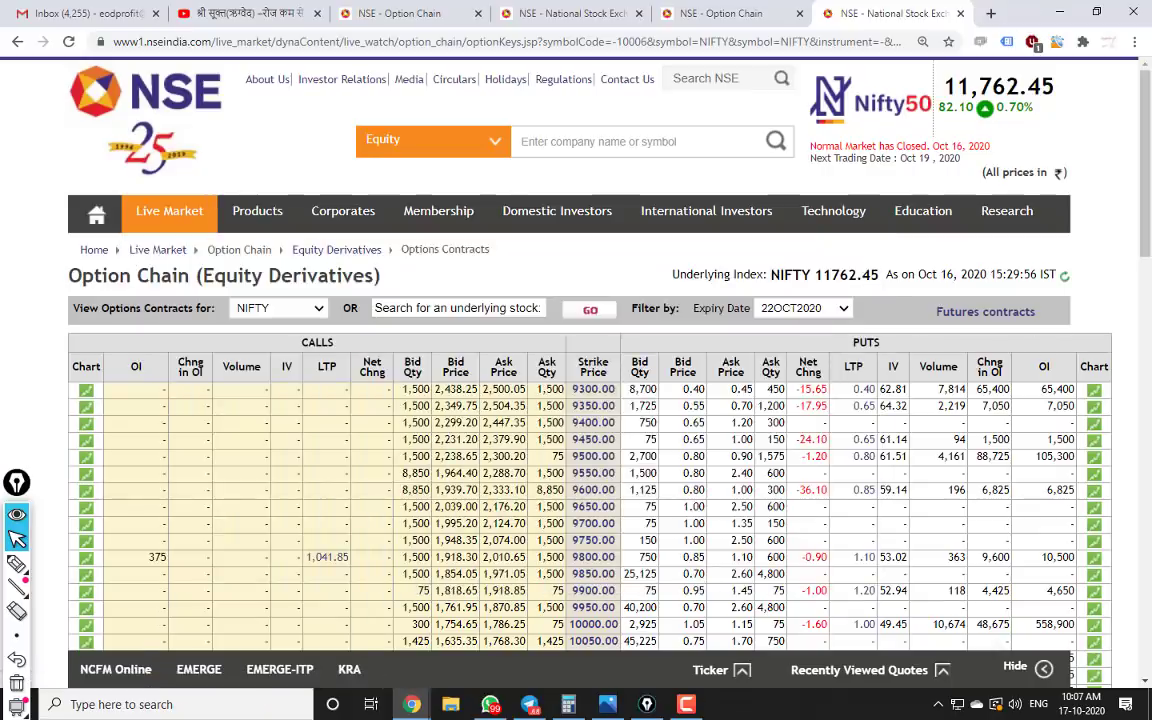
pyautogui.click(16, 563)
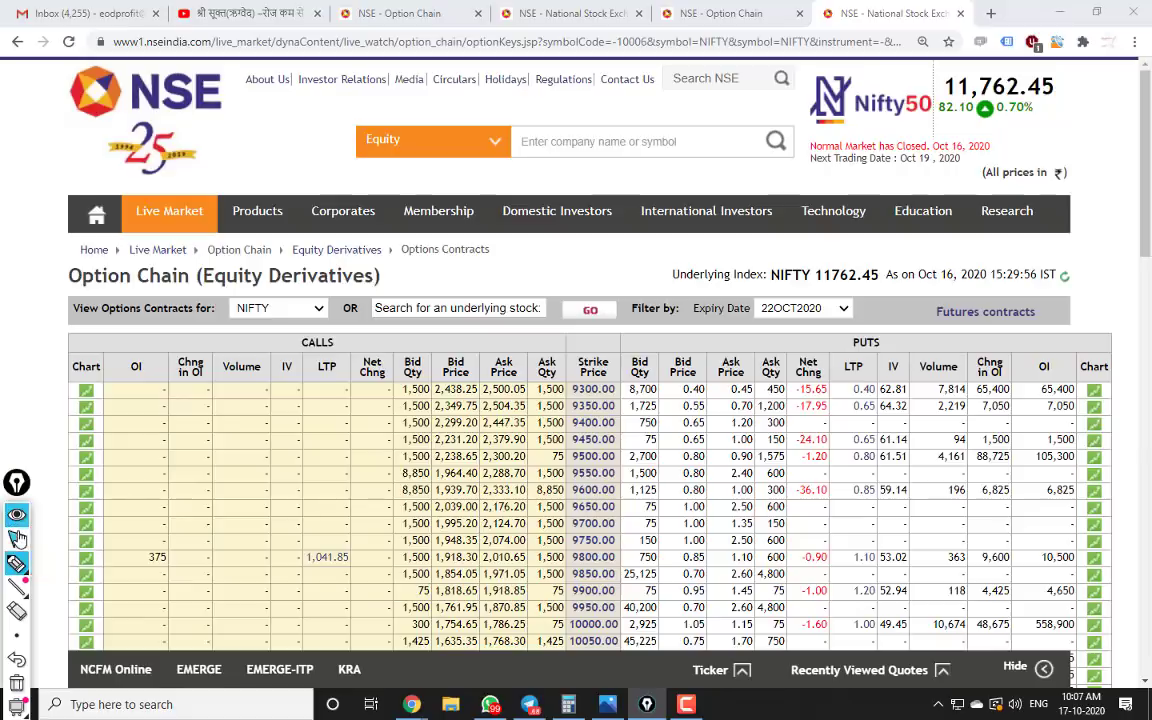
pyautogui.click(17, 538)
# Step: With the annotation pen, circle the CALLS and PUTS headings, adding a circled R beside CALLS and a circled S beside PUTS
pyautogui.scroll(-5, 222, 470)
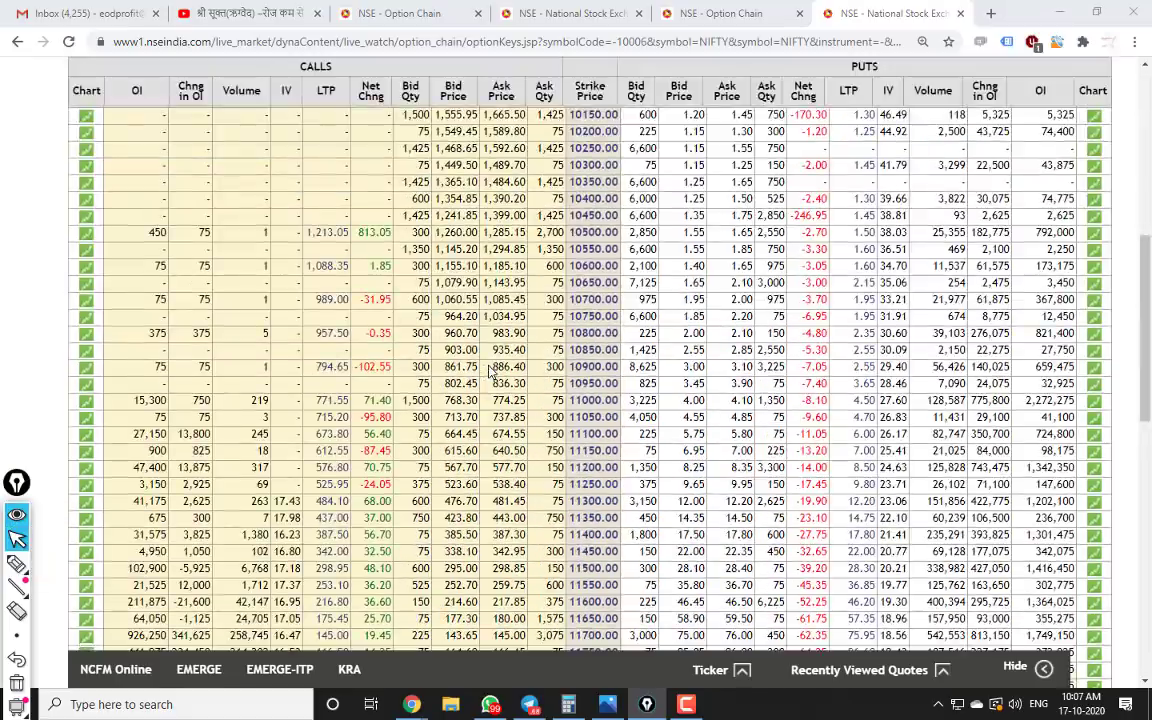
pyautogui.scroll(-3, 490, 372)
pyautogui.scroll(1, 490, 372)
pyautogui.click(17, 564)
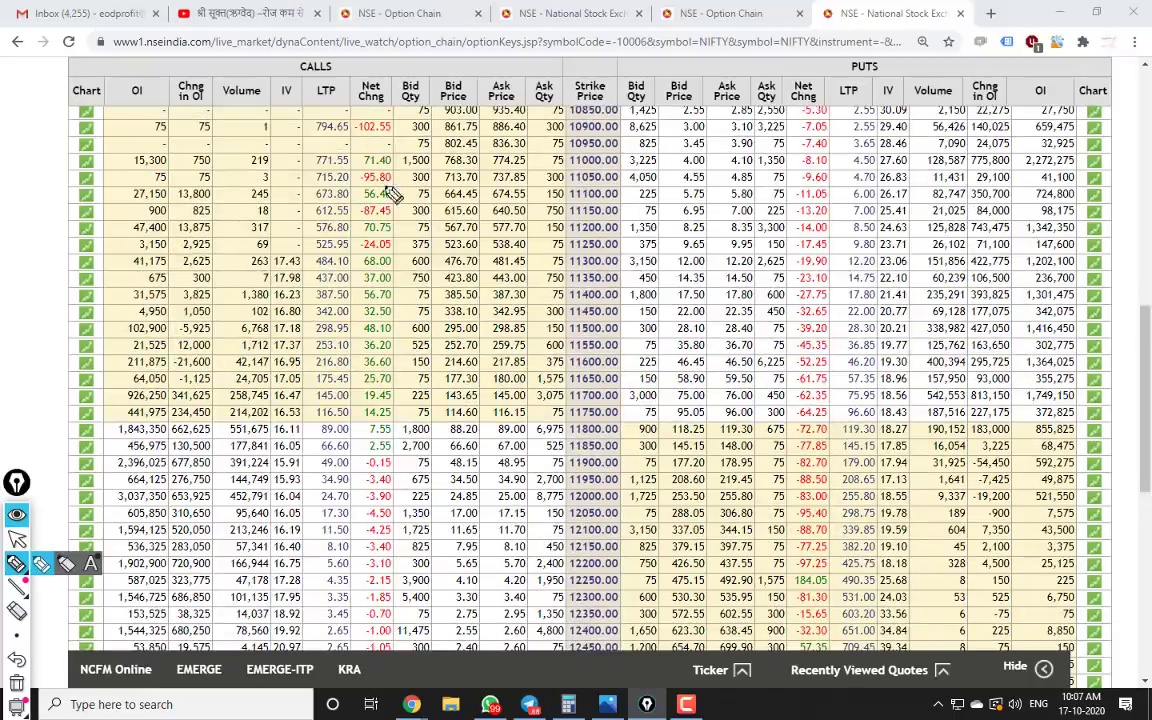
pyautogui.moveTo(292, 73)
pyautogui.mouseDown()
pyautogui.moveTo(333, 59)
pyautogui.moveTo(293, 74)
pyautogui.mouseUp()
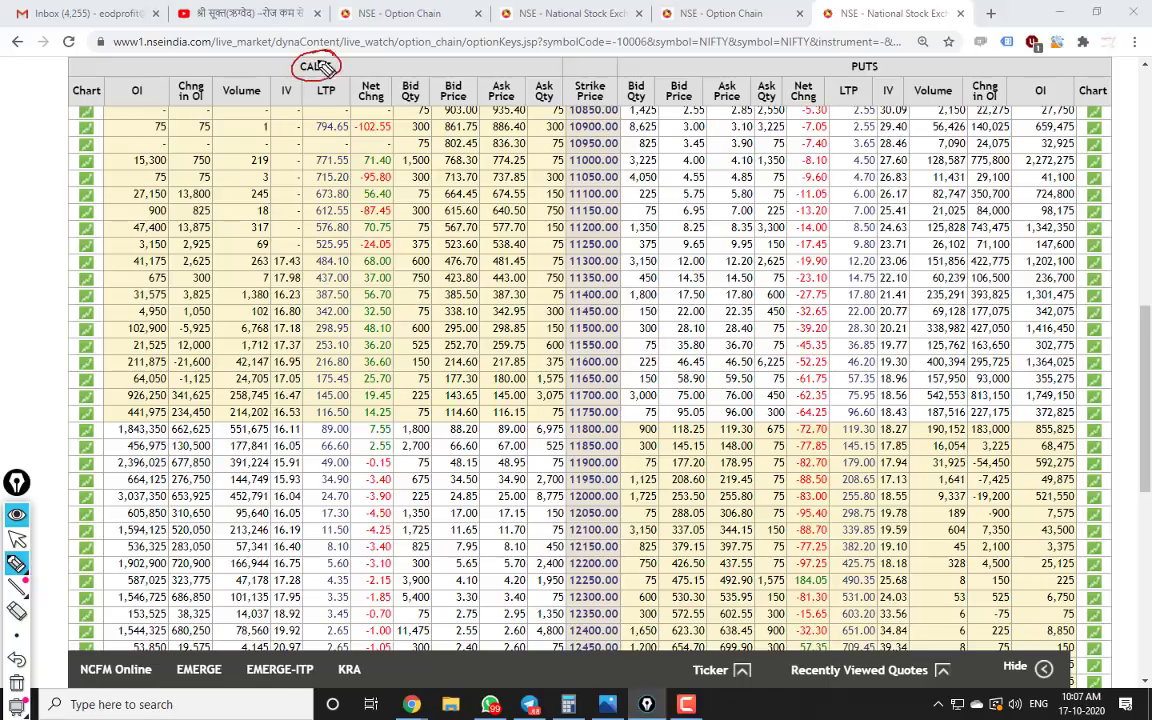
pyautogui.moveTo(870, 55); pyautogui.dragTo(843, 66)
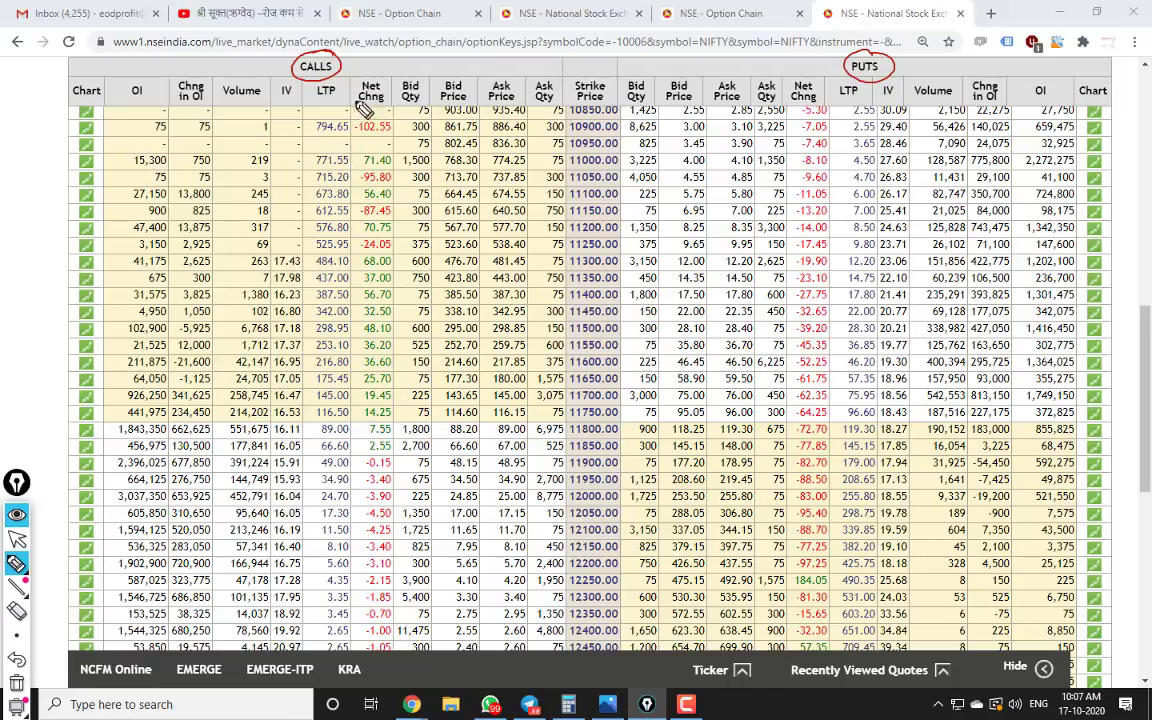
pyautogui.moveTo(370, 53)
pyautogui.mouseDown()
pyautogui.moveTo(370, 78)
pyautogui.moveTo(388, 78)
pyautogui.moveTo(372, 46)
pyautogui.mouseUp()
pyautogui.moveTo(934, 52)
pyautogui.mouseDown()
pyautogui.moveTo(922, 68)
pyautogui.moveTo(932, 42)
pyautogui.mouseUp()
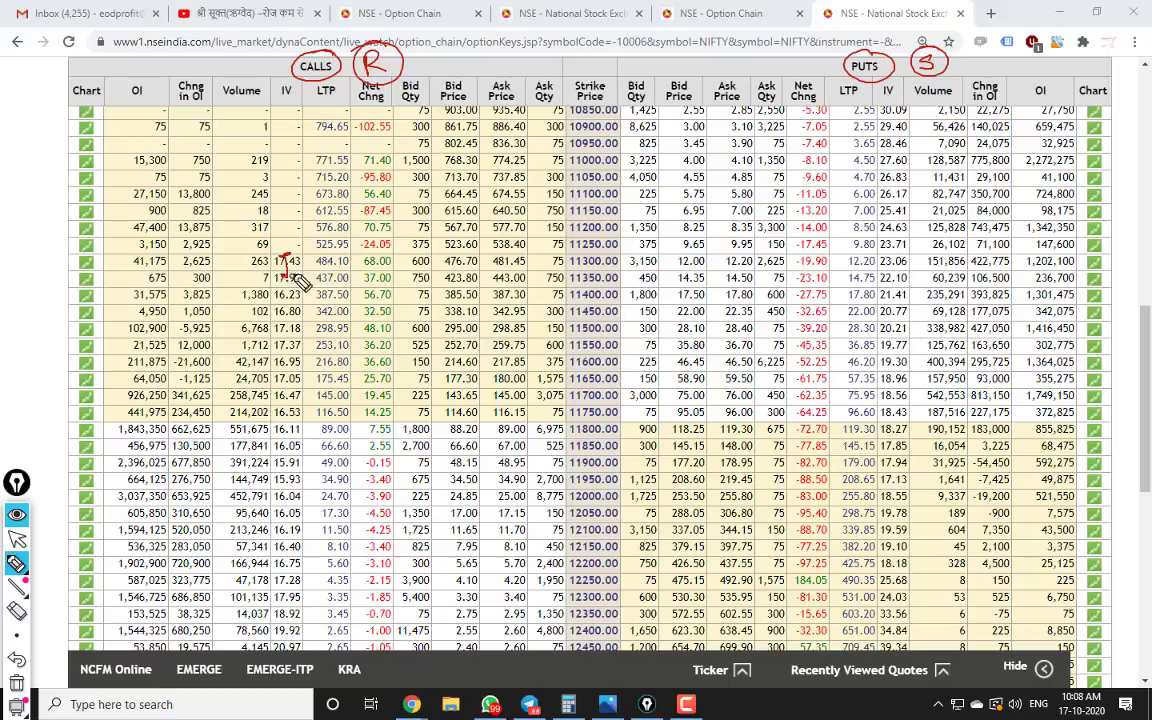
# Step: Handwrite ITM over the upper calls, OTM over the lower calls, ITM over the lower puts and OTM over the upper puts
pyautogui.moveTo(281, 258); pyautogui.dragTo(286, 277)
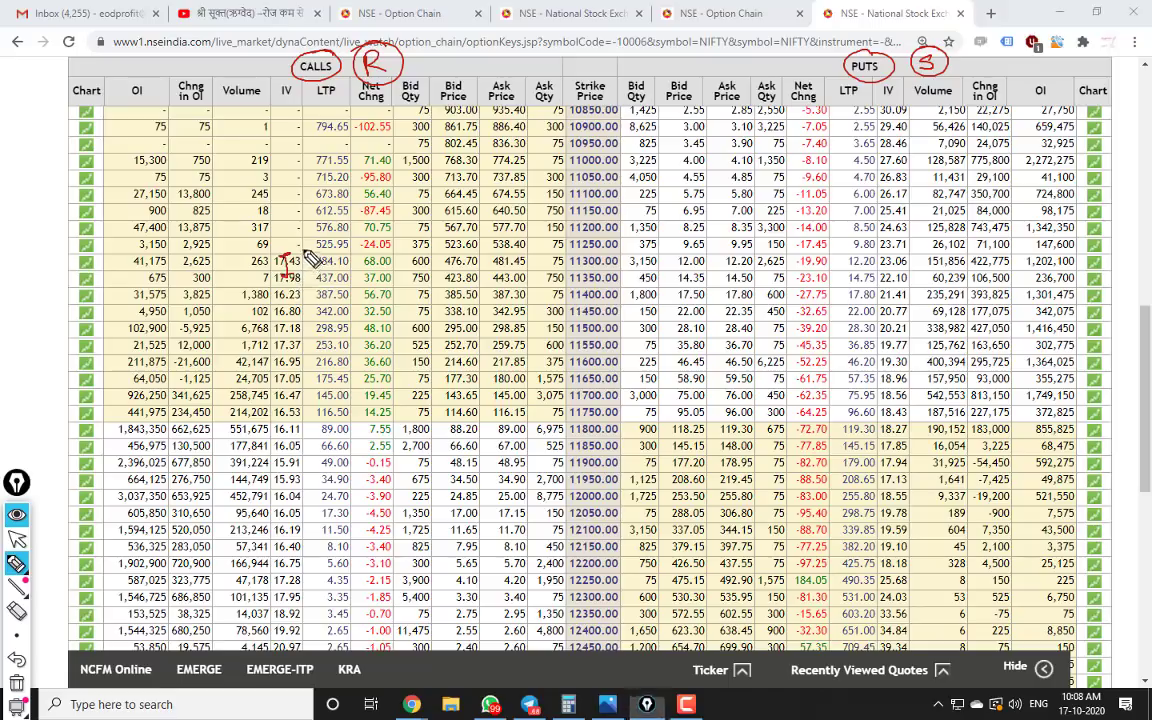
pyautogui.moveTo(300, 258)
pyautogui.mouseDown()
pyautogui.moveTo(328, 245)
pyautogui.moveTo(342, 262)
pyautogui.mouseUp()
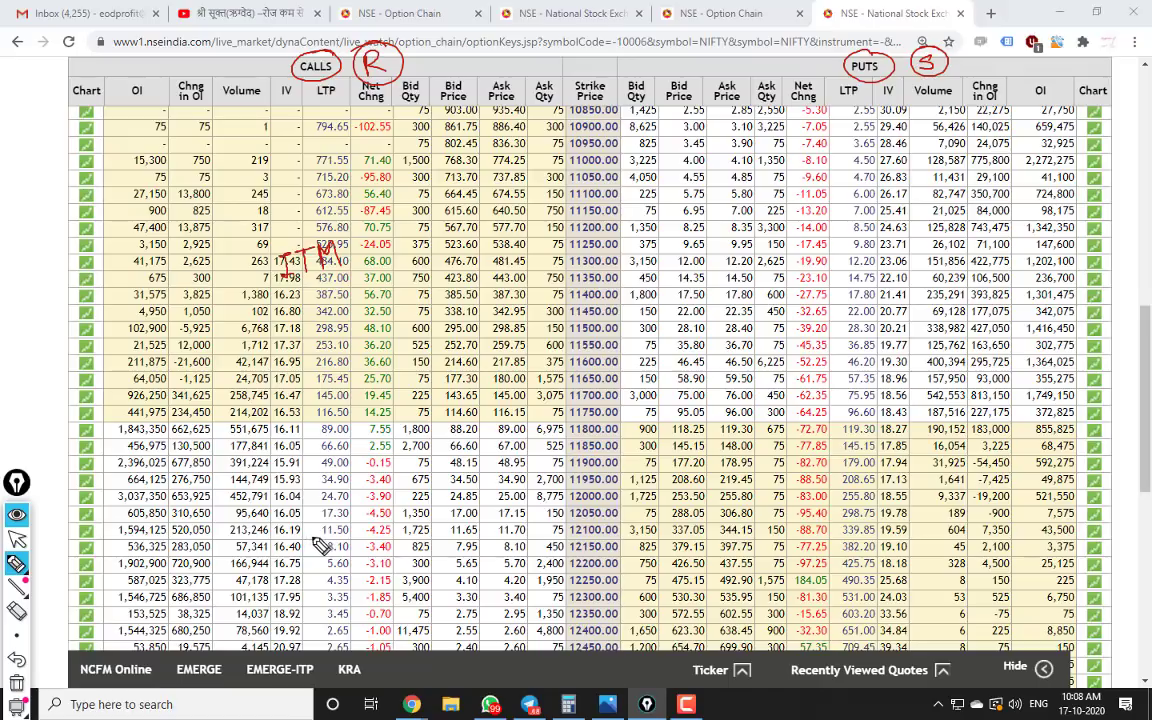
pyautogui.moveTo(301, 543)
pyautogui.mouseDown()
pyautogui.moveTo(300, 528)
pyautogui.moveTo(322, 515)
pyautogui.moveTo(334, 524)
pyautogui.moveTo(357, 503)
pyautogui.mouseUp()
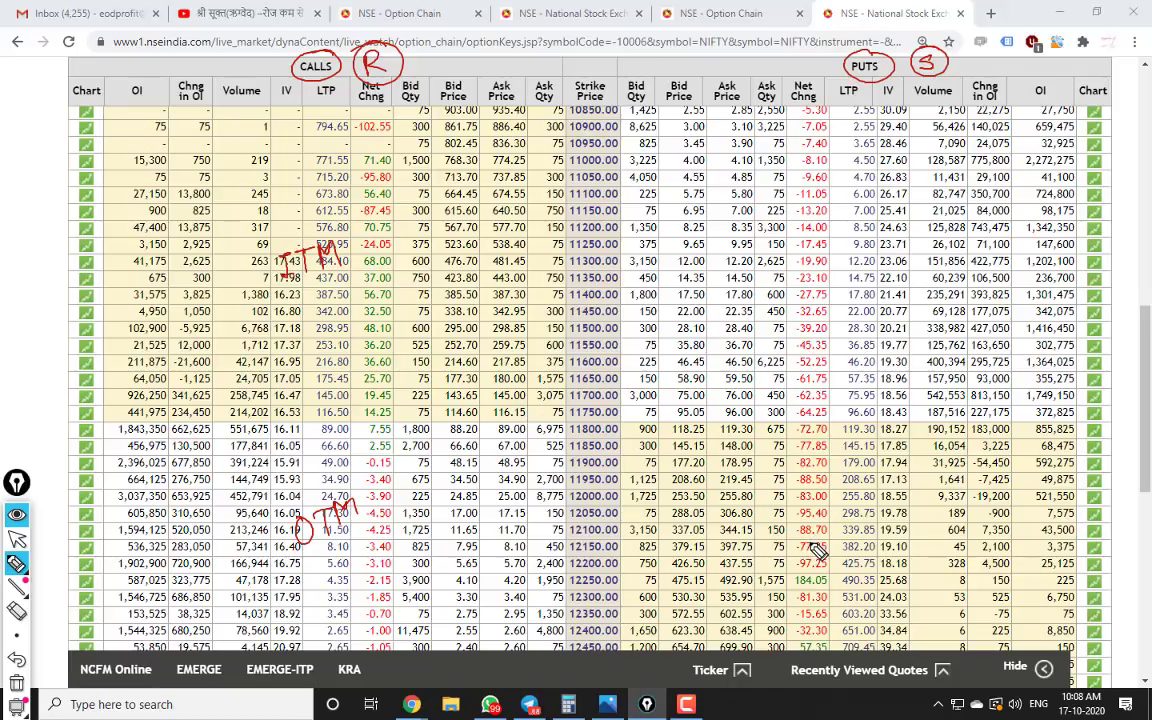
pyautogui.moveTo(806, 520)
pyautogui.mouseDown()
pyautogui.moveTo(812, 542)
pyautogui.moveTo(802, 541)
pyautogui.moveTo(818, 522)
pyautogui.moveTo(846, 510)
pyautogui.moveTo(834, 540)
pyautogui.moveTo(856, 508)
pyautogui.moveTo(872, 524)
pyautogui.mouseUp()
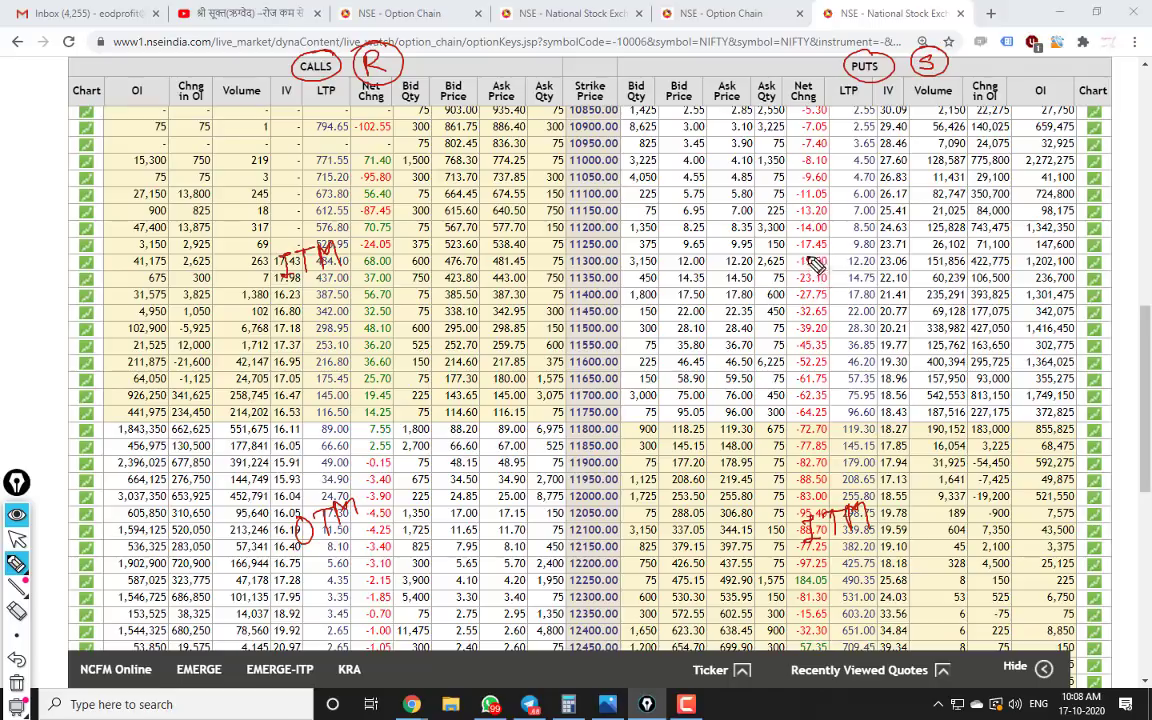
pyautogui.moveTo(812, 240)
pyautogui.mouseDown()
pyautogui.moveTo(840, 262)
pyautogui.moveTo(848, 232)
pyautogui.moveTo(878, 250)
pyautogui.mouseUp()
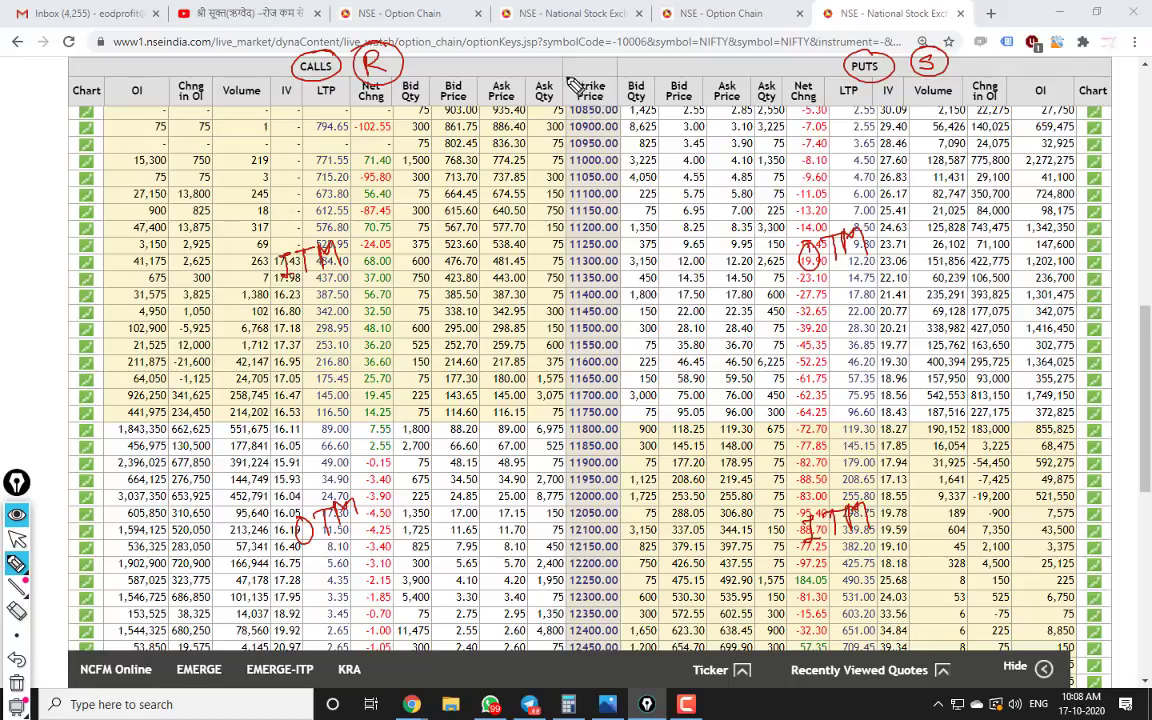
# Step: Box the Strike Price heading, and circle the calls headings LTP through Ask Qty as a group, OI, and Chng in OI
pyautogui.moveTo(565, 74); pyautogui.dragTo(613, 103)
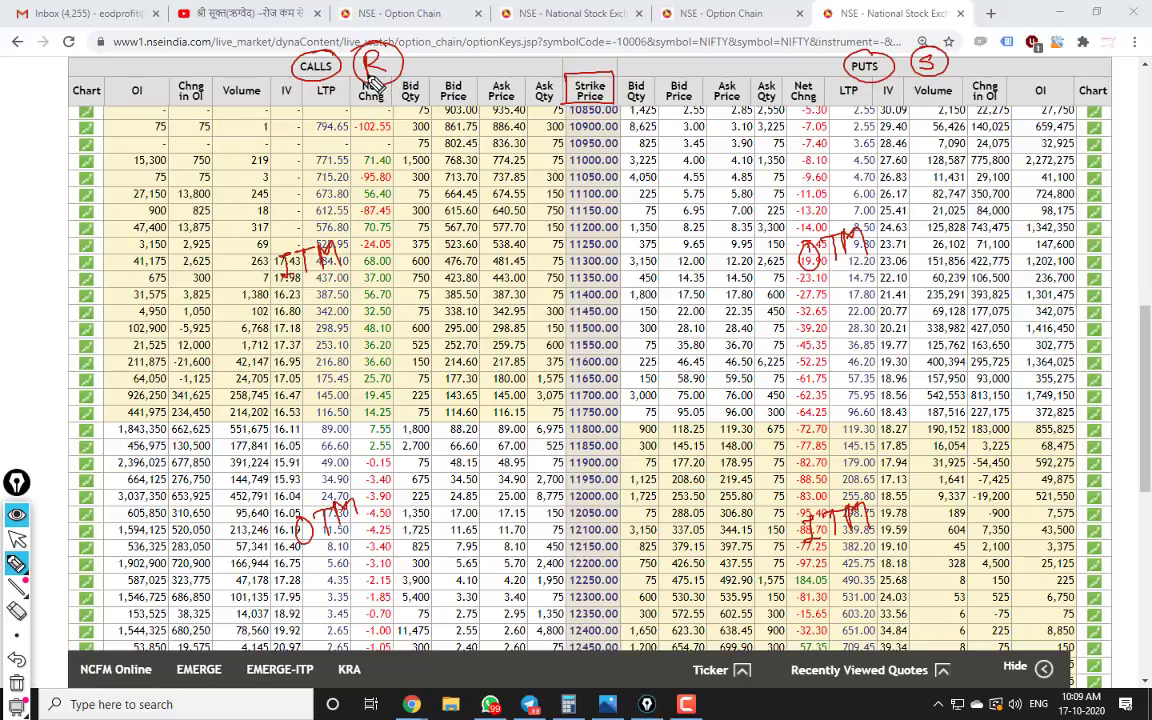
pyautogui.moveTo(300, 78)
pyautogui.mouseDown()
pyautogui.moveTo(285, 102)
pyautogui.moveTo(522, 113)
pyautogui.moveTo(552, 90)
pyautogui.moveTo(445, 65)
pyautogui.moveTo(310, 78)
pyautogui.mouseUp()
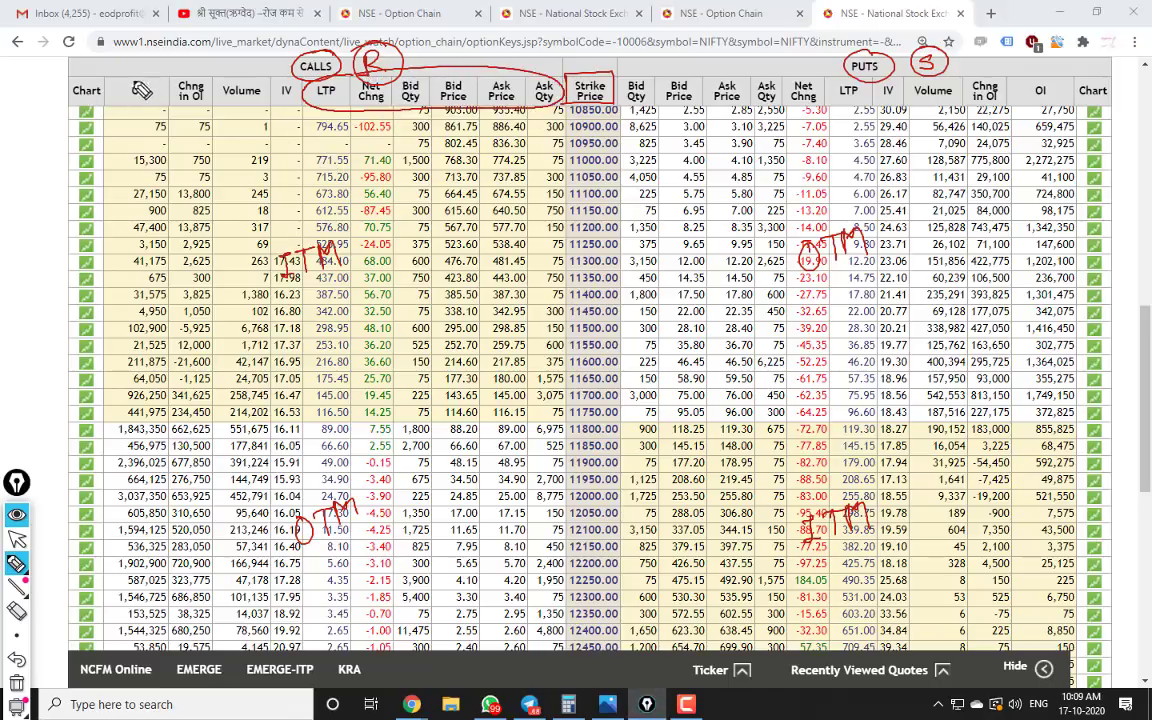
pyautogui.moveTo(138, 88)
pyautogui.mouseDown()
pyautogui.moveTo(150, 100)
pyautogui.moveTo(126, 80)
pyautogui.mouseUp()
pyautogui.moveTo(158, 122); pyautogui.dragTo(165, 133)
pyautogui.moveTo(205, 85)
pyautogui.mouseDown()
pyautogui.moveTo(180, 72)
pyautogui.moveTo(172, 100)
pyautogui.moveTo(207, 84)
pyautogui.mouseUp()
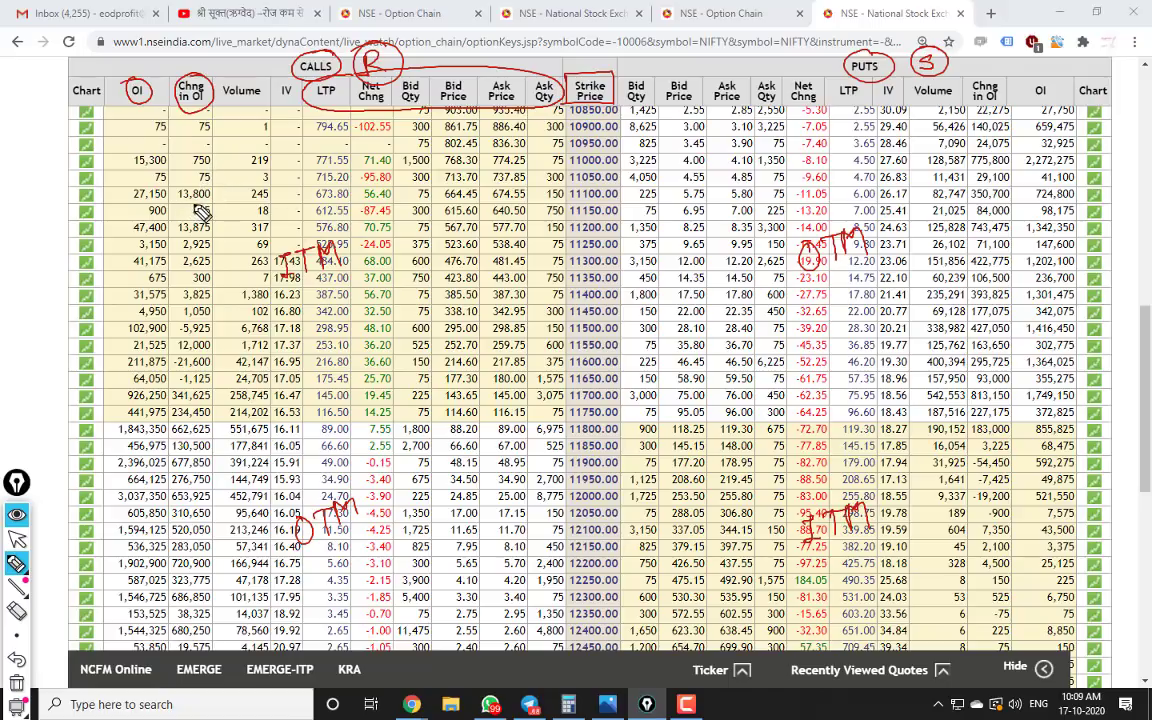
# Step: Write "Intraday" by the calls Chng in OI column and "overall" over the OI column, and underline the OI heading
pyautogui.moveTo(165, 232)
pyautogui.mouseDown()
pyautogui.moveTo(172, 250)
pyautogui.moveTo(210, 245)
pyautogui.moveTo(206, 232)
pyautogui.moveTo(232, 212)
pyautogui.moveTo(258, 229)
pyautogui.mouseUp()
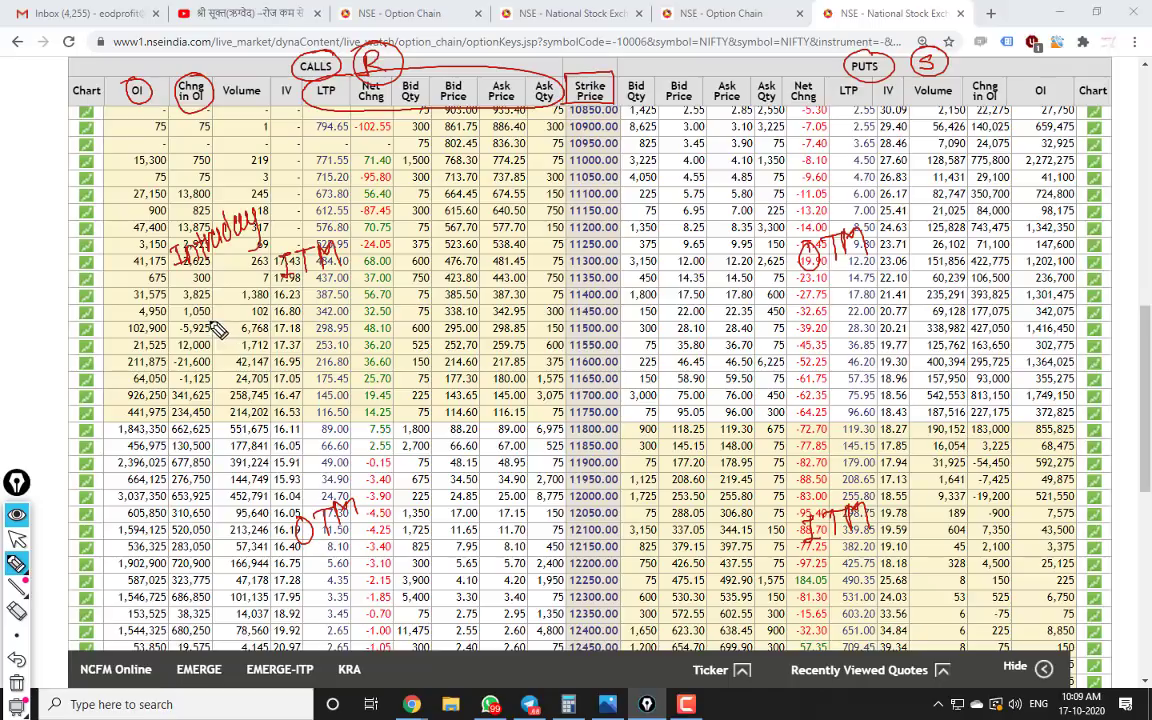
pyautogui.moveTo(107, 362)
pyautogui.mouseDown()
pyautogui.moveTo(110, 380)
pyautogui.moveTo(160, 362)
pyautogui.mouseUp()
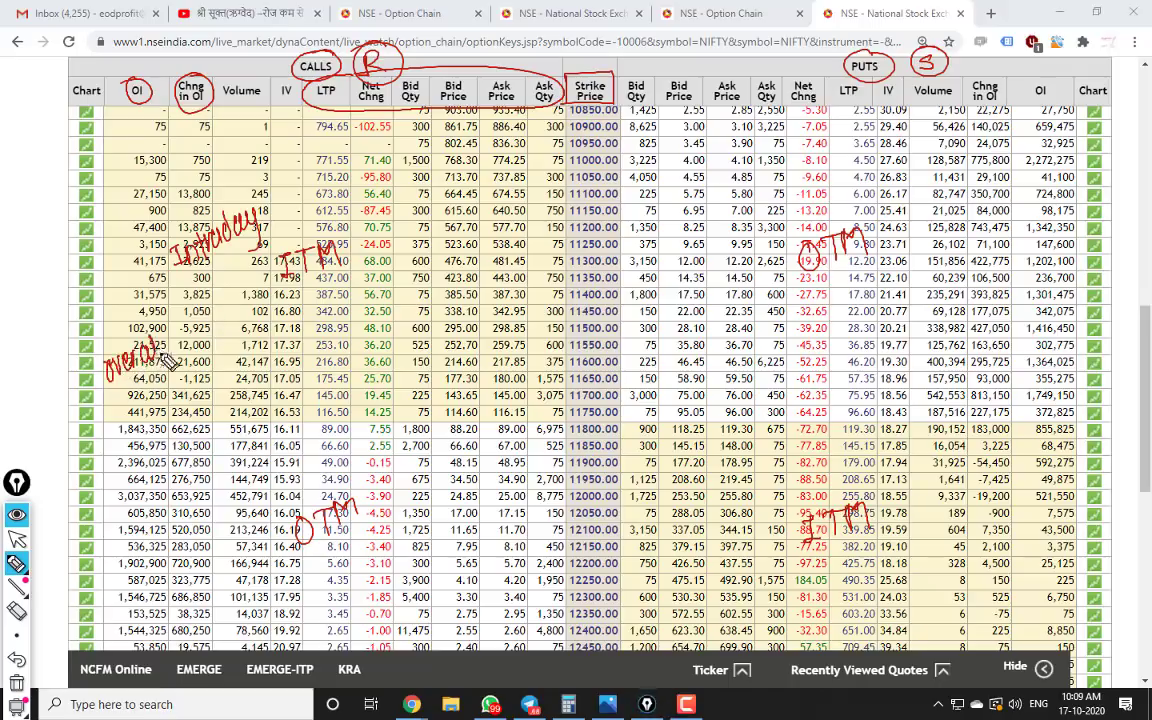
pyautogui.moveTo(125, 114); pyautogui.dragTo(152, 103)
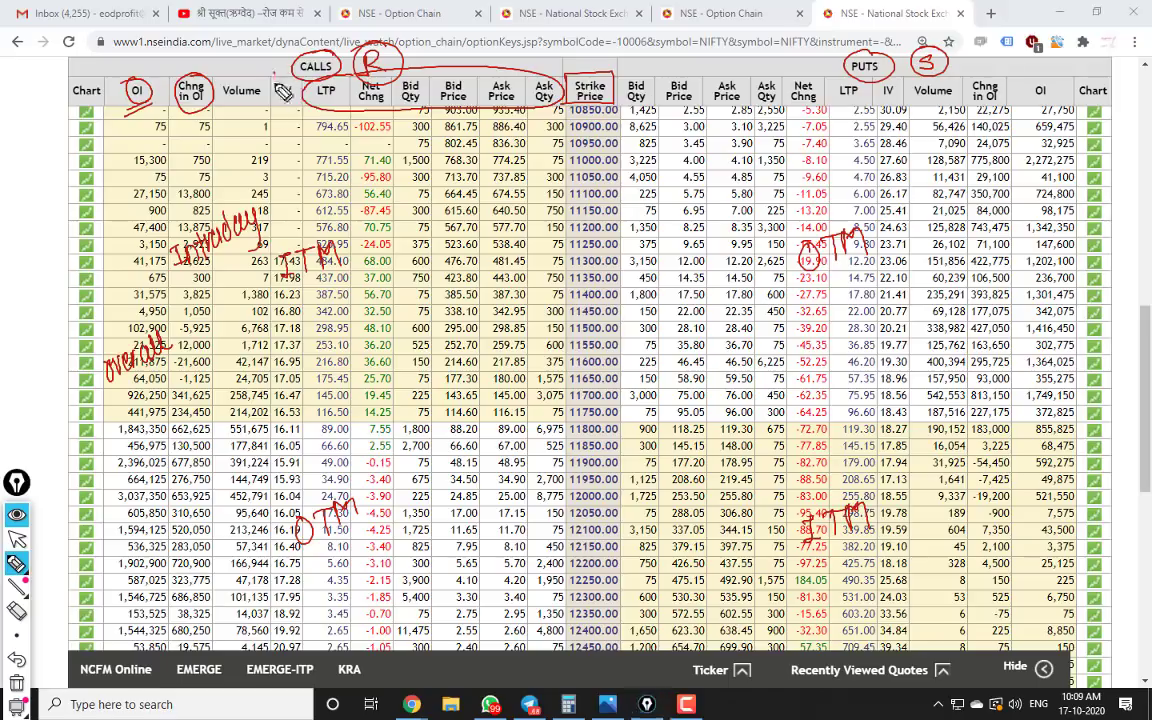
# Step: Box the calls IV heading and draw a star below both the IV and Volume headings
pyautogui.moveTo(290, 72)
pyautogui.mouseDown()
pyautogui.moveTo(271, 86)
pyautogui.moveTo(285, 115)
pyautogui.mouseUp()
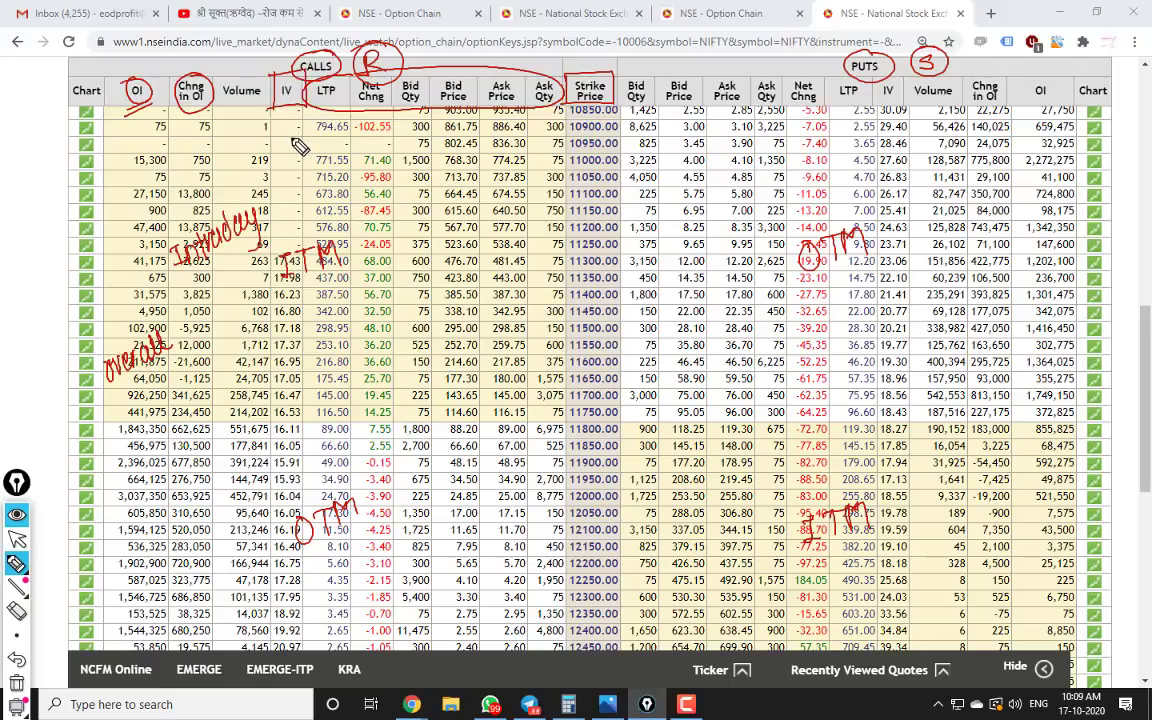
pyautogui.moveTo(297, 143)
pyautogui.mouseDown()
pyautogui.moveTo(292, 118)
pyautogui.moveTo(296, 133)
pyautogui.mouseUp()
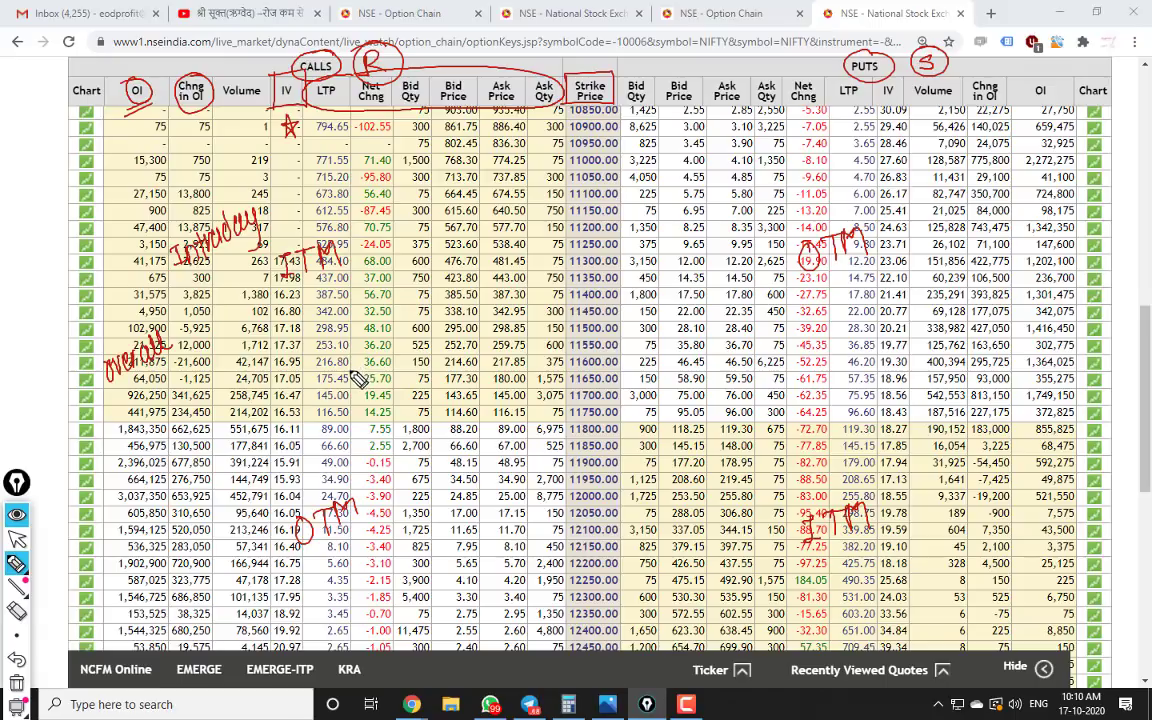
pyautogui.moveTo(243, 131)
pyautogui.mouseDown()
pyautogui.moveTo(228, 112)
pyautogui.moveTo(246, 127)
pyautogui.mouseUp()
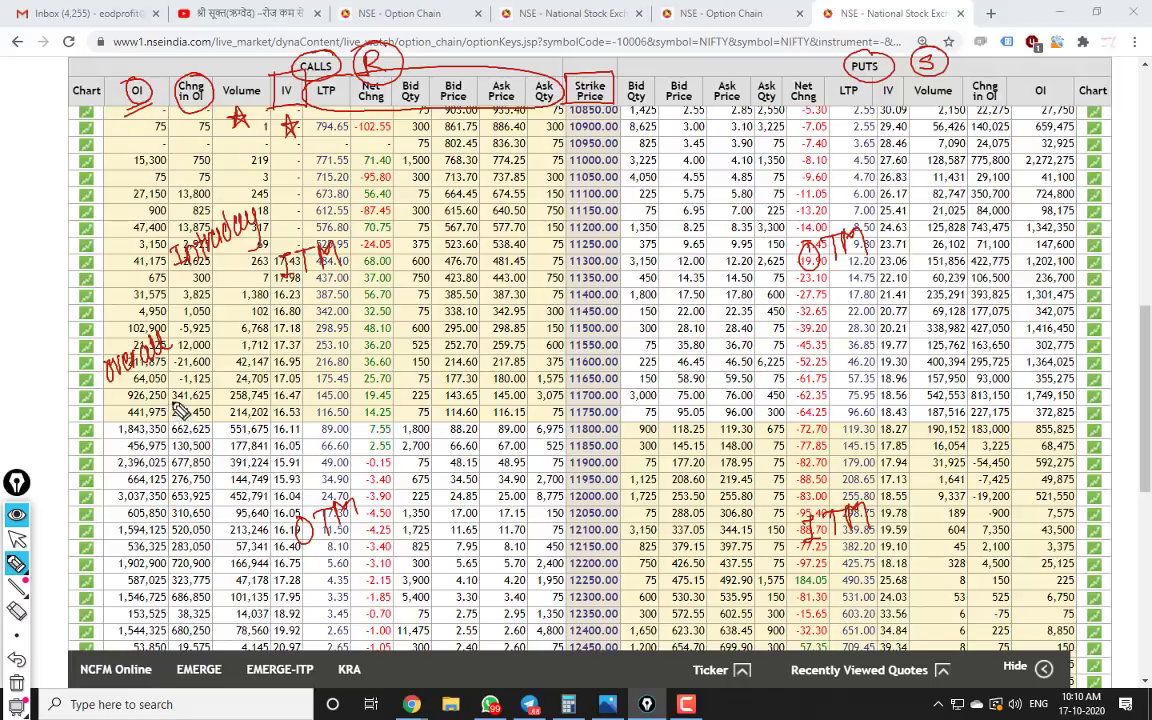
# Step: Write "Range?" beside the calls table and underline the word twice
pyautogui.moveTo(27, 300)
pyautogui.mouseDown()
pyautogui.moveTo(32, 272)
pyautogui.moveTo(45, 282)
pyautogui.moveTo(66, 258)
pyautogui.moveTo(87, 287)
pyautogui.moveTo(116, 216)
pyautogui.moveTo(130, 282)
pyautogui.mouseUp()
pyautogui.click(125, 270)
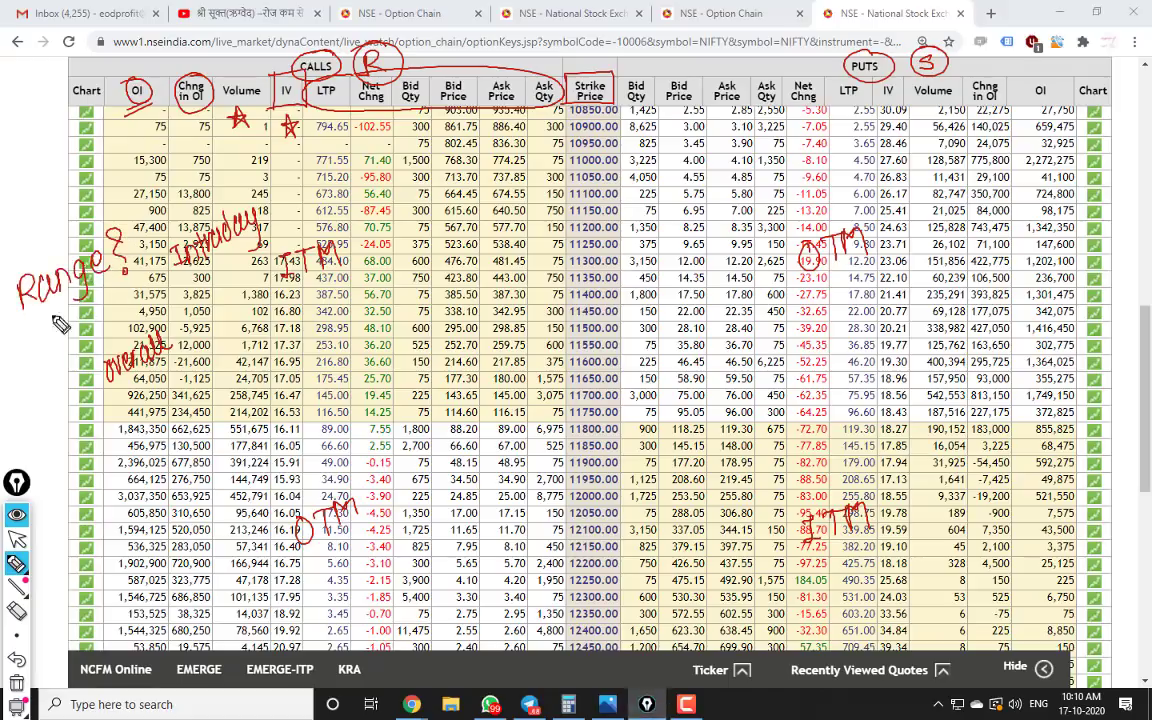
pyautogui.moveTo(30, 303)
pyautogui.mouseDown()
pyautogui.moveTo(107, 278)
pyautogui.moveTo(117, 290)
pyautogui.mouseUp()
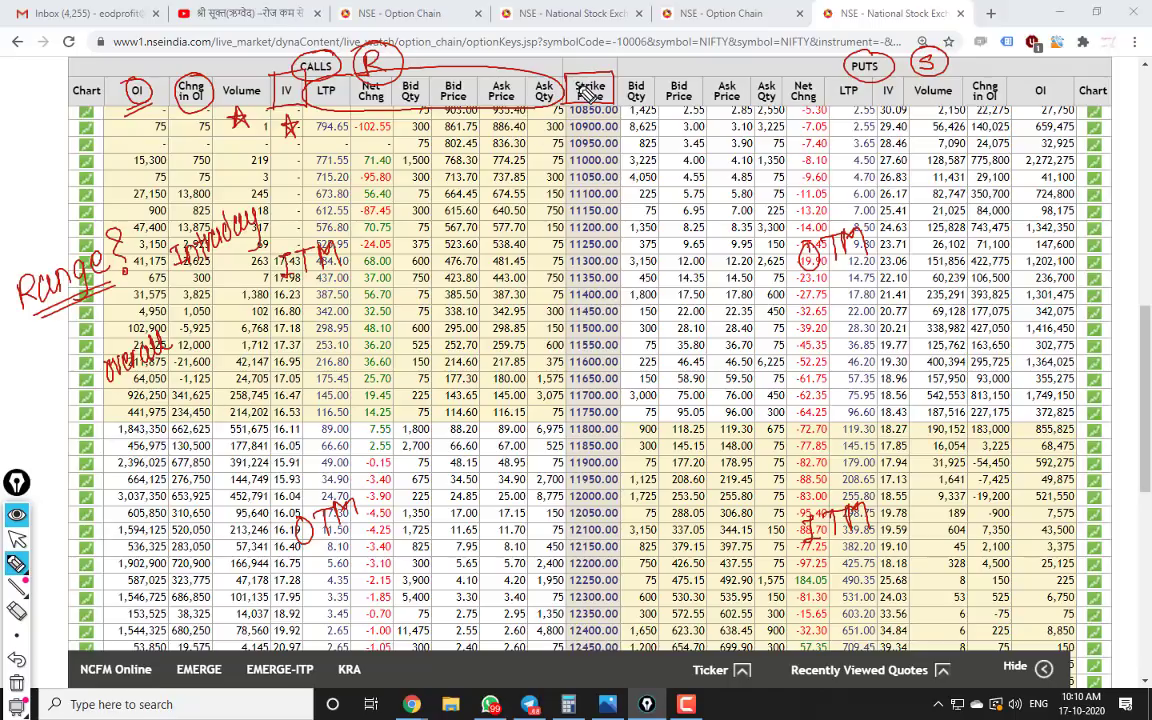
# Step: Star the circled R, then box the call OI 3,037,350 and its 12000 strike, marking that row with an underlined R
pyautogui.moveTo(416, 48); pyautogui.dragTo(430, 65)
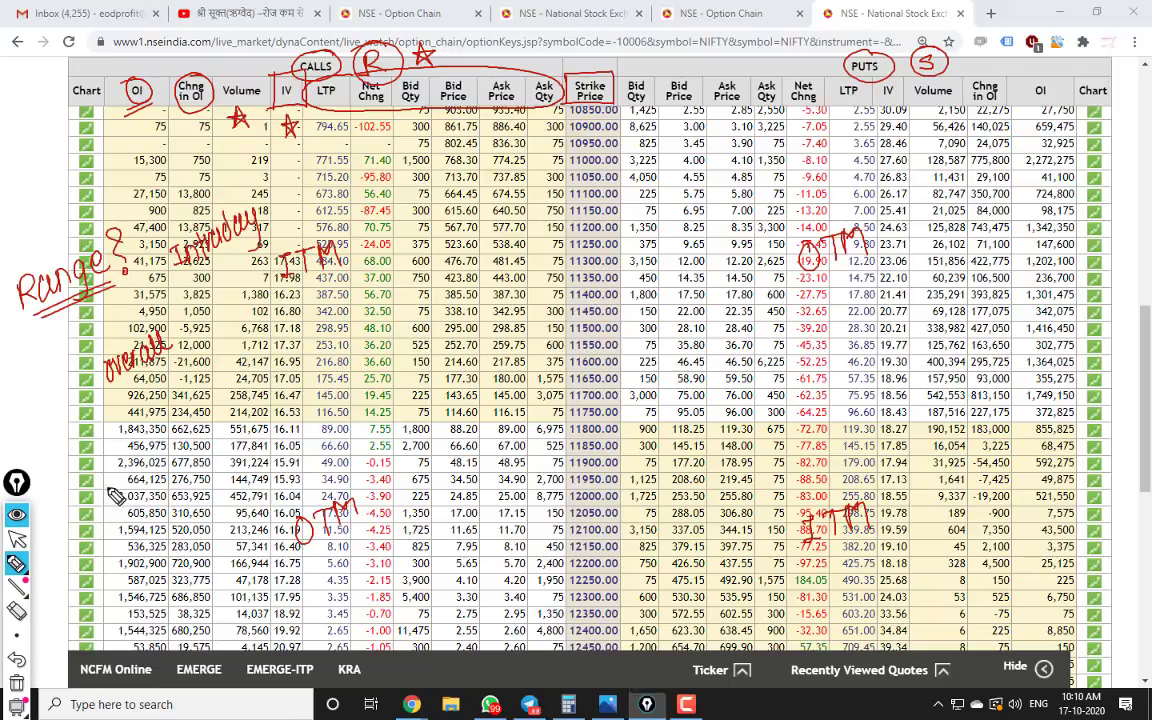
pyautogui.moveTo(115, 497)
pyautogui.mouseDown()
pyautogui.moveTo(167, 490)
pyautogui.moveTo(162, 507)
pyautogui.moveTo(110, 507)
pyautogui.moveTo(106, 492)
pyautogui.mouseUp()
pyautogui.moveTo(564, 507)
pyautogui.mouseDown()
pyautogui.moveTo(630, 495)
pyautogui.moveTo(566, 506)
pyautogui.mouseUp()
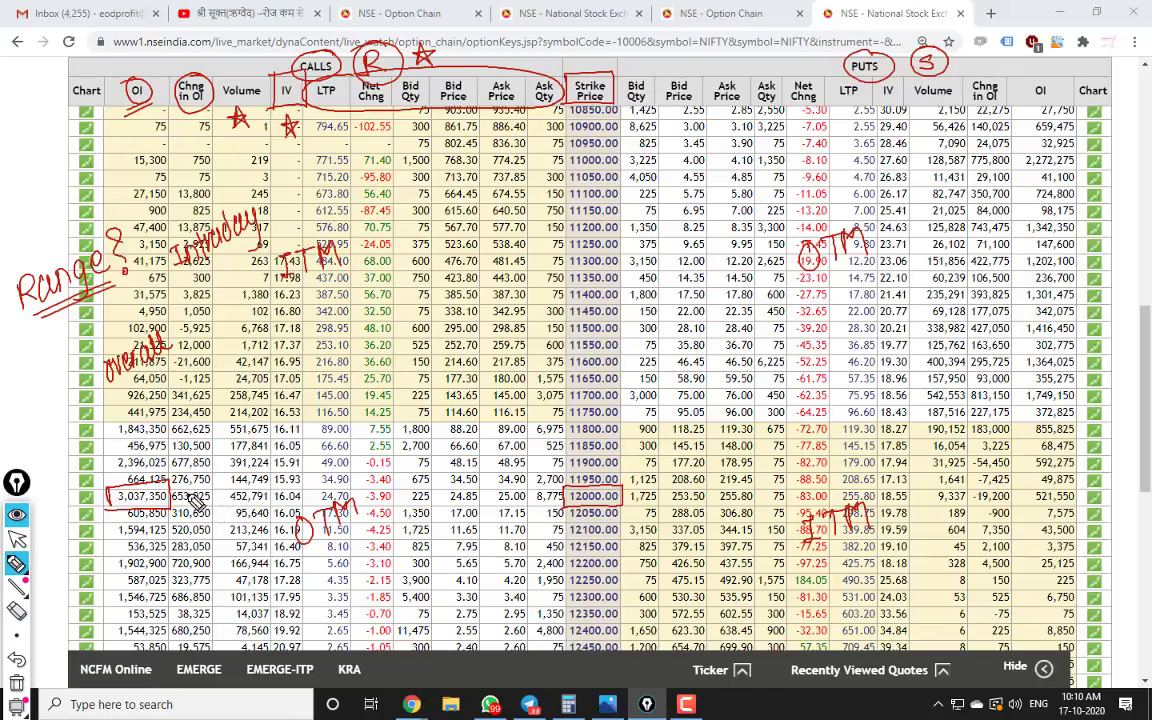
pyautogui.moveTo(70, 505)
pyautogui.mouseDown()
pyautogui.moveTo(70, 484)
pyautogui.moveTo(82, 505)
pyautogui.mouseUp()
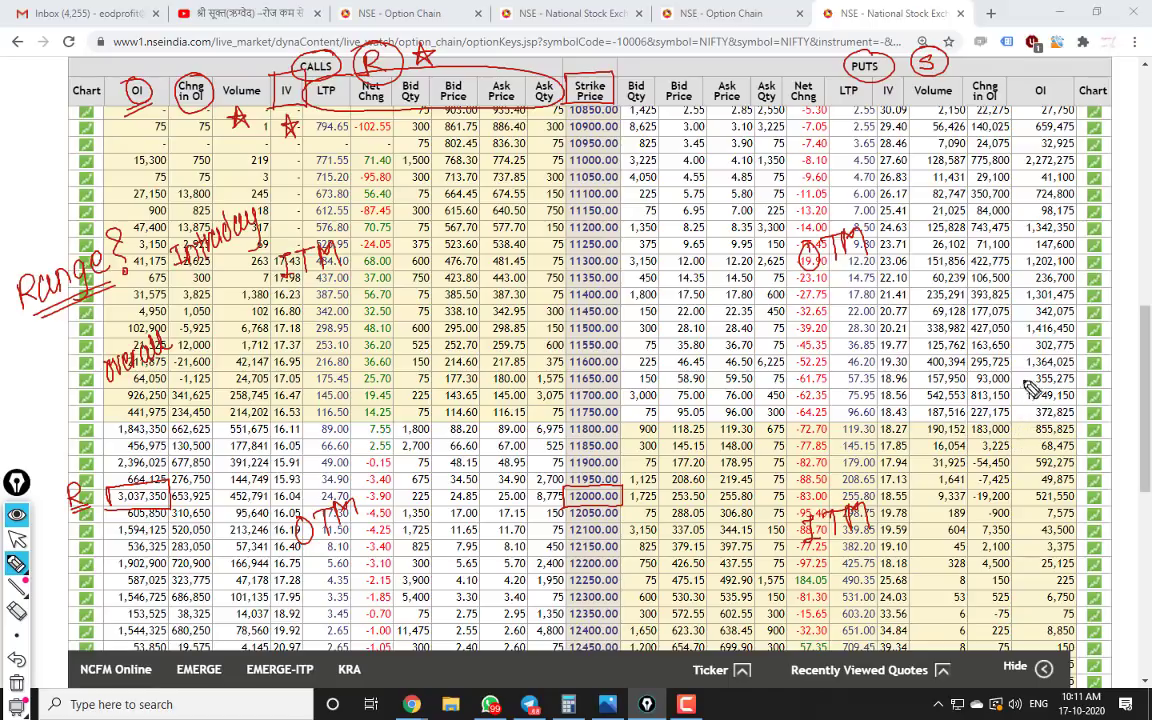
# Step: Box the put OI 2,272,275 and its 11000 strike, and mark that row with a circled S
pyautogui.moveTo(1017, 172)
pyautogui.mouseDown()
pyautogui.moveTo(1016, 152)
pyautogui.moveTo(1075, 152)
pyautogui.moveTo(1015, 170)
pyautogui.mouseUp()
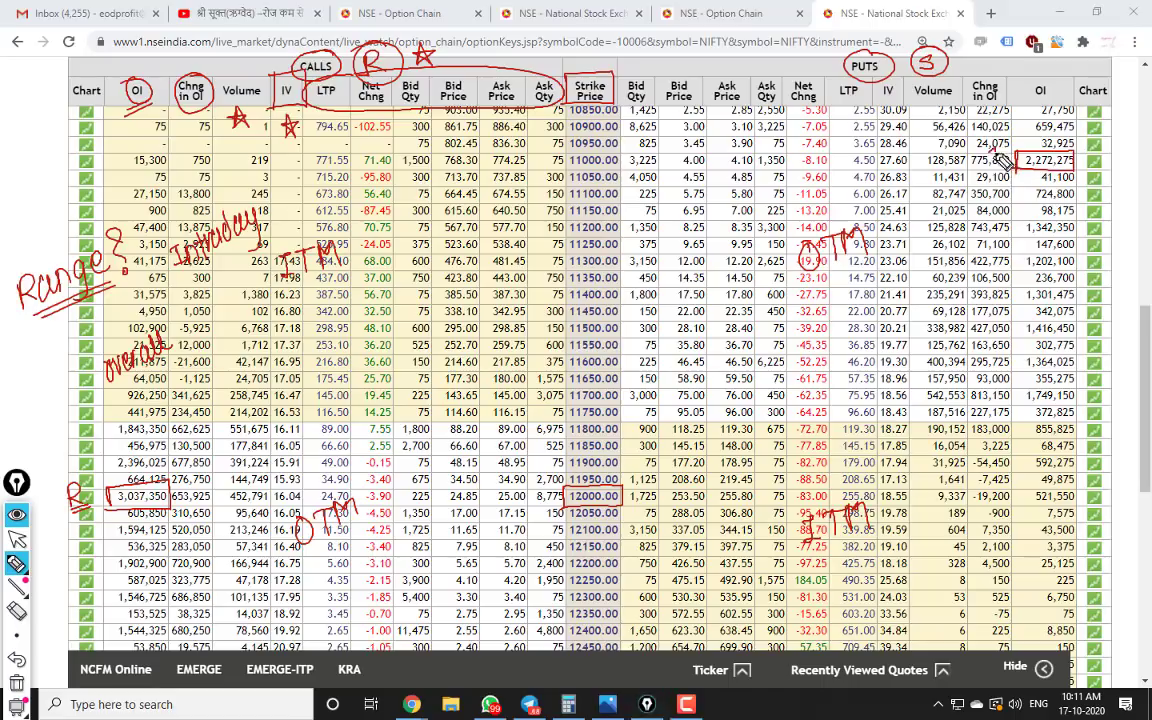
pyautogui.moveTo(995, 150); pyautogui.dragTo(992, 170)
pyautogui.moveTo(1102, 155)
pyautogui.mouseDown()
pyautogui.moveTo(1088, 168)
pyautogui.moveTo(1110, 146)
pyautogui.mouseUp()
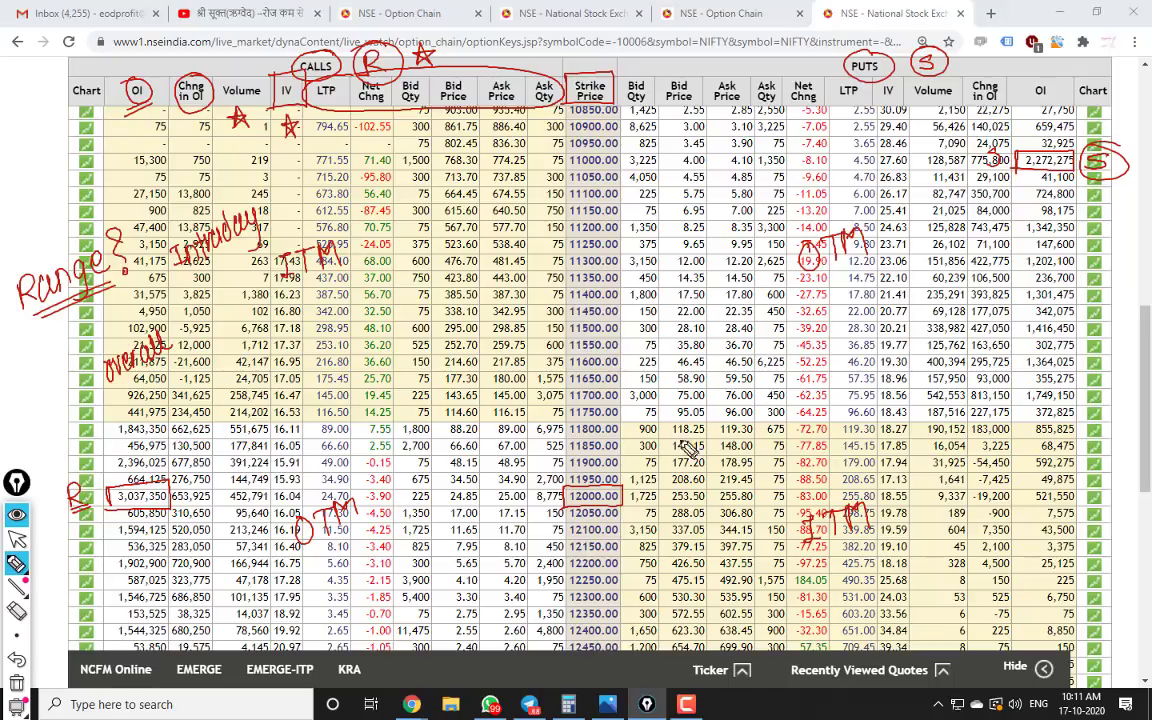
pyautogui.moveTo(566, 152); pyautogui.dragTo(621, 168)
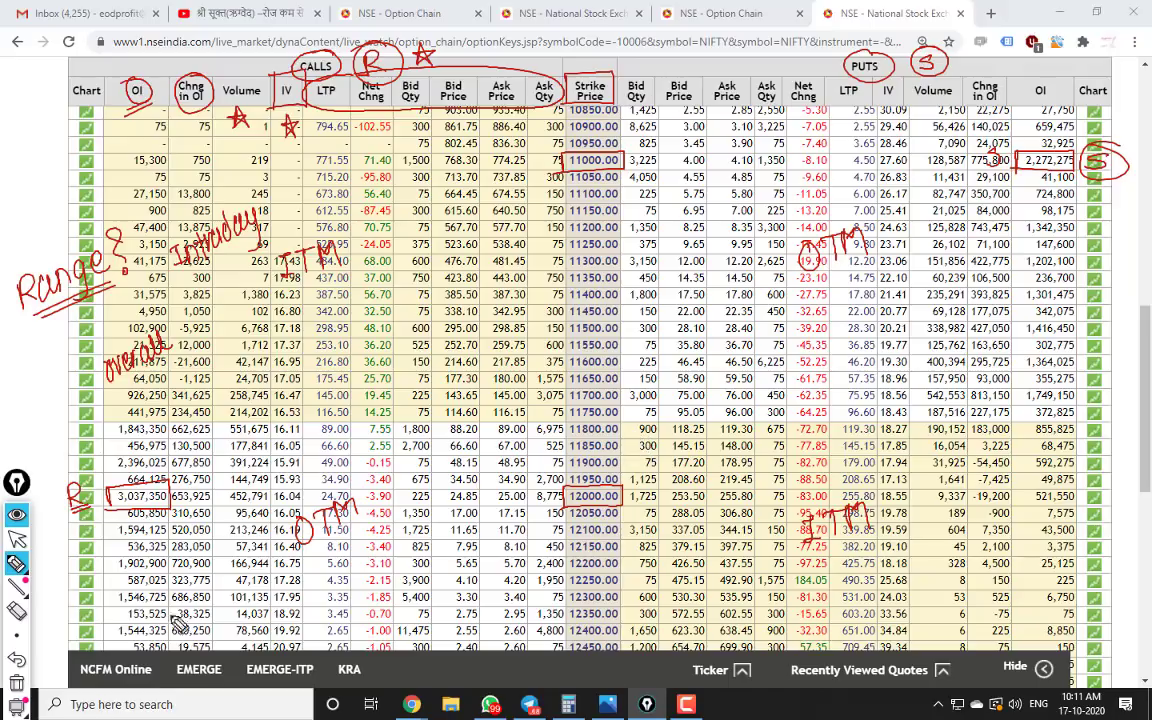
# Step: Clear all annotations, circle the calls OI heading, and box the 12000 strike with its call OI and the 11000 strike with its put OI
pyautogui.click(16, 612)
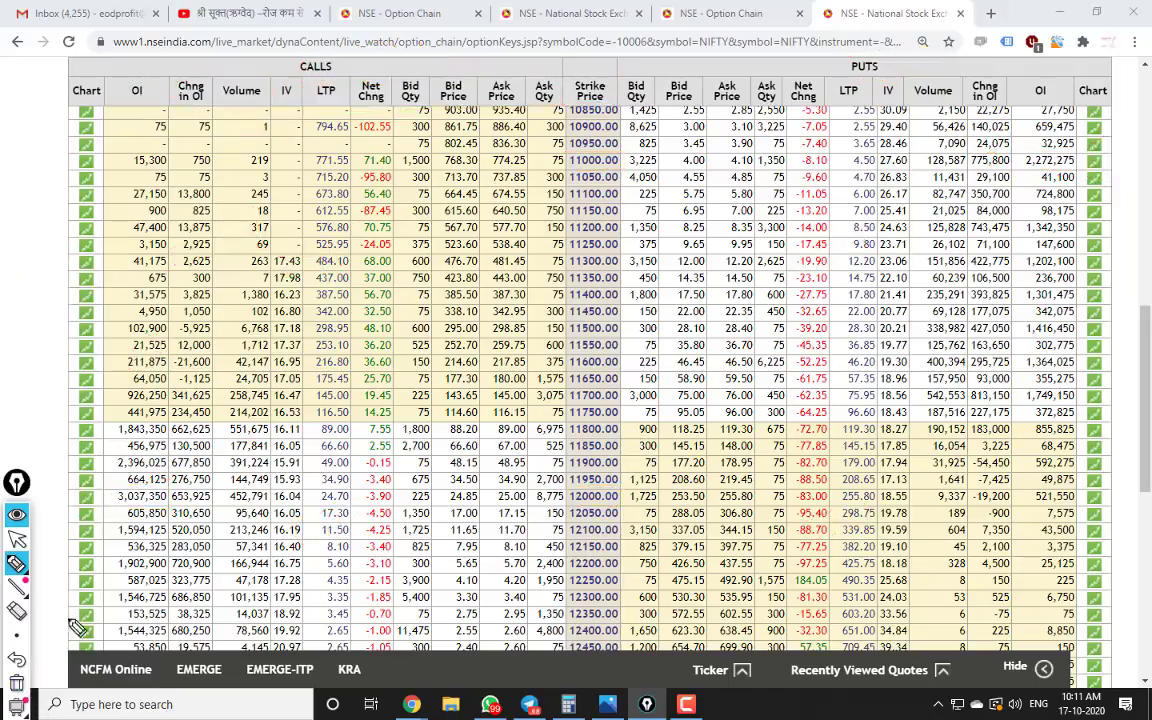
pyautogui.click(16, 563)
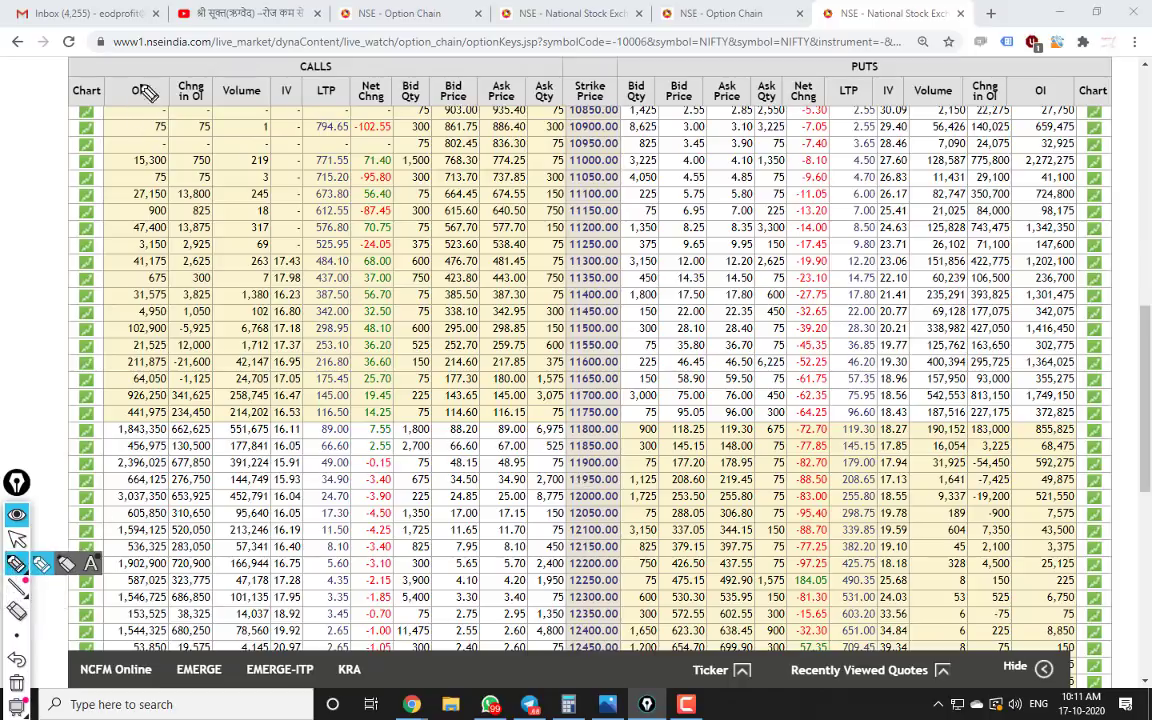
pyautogui.moveTo(134, 103); pyautogui.dragTo(134, 100)
pyautogui.moveTo(113, 503)
pyautogui.mouseDown()
pyautogui.moveTo(115, 485)
pyautogui.moveTo(172, 487)
pyautogui.moveTo(106, 508)
pyautogui.mouseUp()
pyautogui.moveTo(567, 488)
pyautogui.mouseDown()
pyautogui.moveTo(616, 505)
pyautogui.moveTo(562, 506)
pyautogui.moveTo(566, 488)
pyautogui.mouseUp()
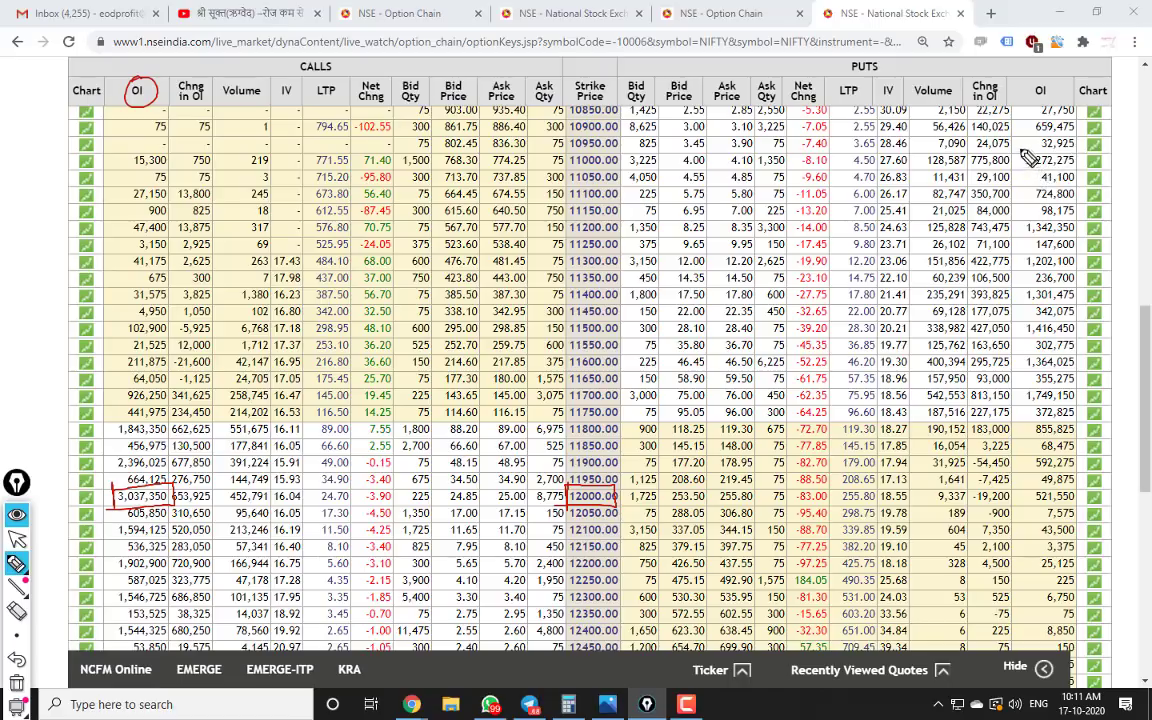
pyautogui.moveTo(1016, 172)
pyautogui.mouseDown()
pyautogui.moveTo(1070, 154)
pyautogui.moveTo(1075, 171)
pyautogui.mouseUp()
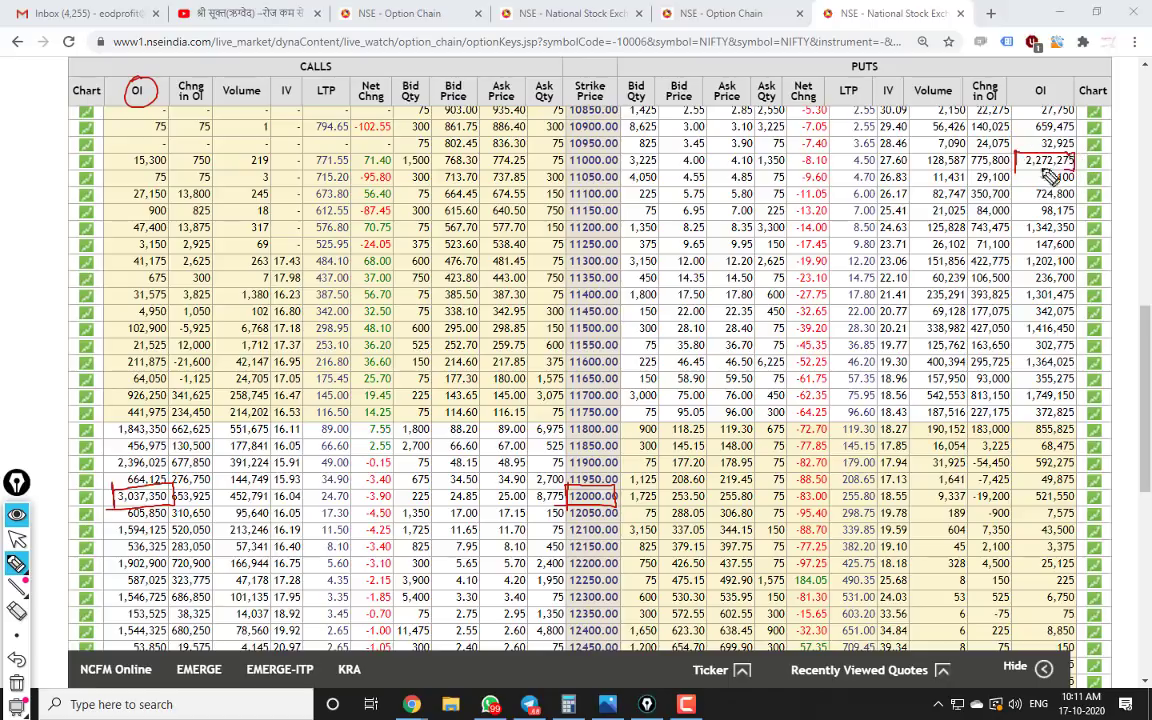
pyautogui.moveTo(565, 160)
pyautogui.mouseDown()
pyautogui.moveTo(617, 155)
pyautogui.moveTo(562, 168)
pyautogui.mouseUp()
# Step: Circle both Chng in OI headings, and box the call changes 662,625, 677,850 and 653,925 with a circled R beside them
pyautogui.moveTo(997, 85)
pyautogui.mouseDown()
pyautogui.moveTo(1012, 100)
pyautogui.moveTo(975, 72)
pyautogui.mouseUp()
pyautogui.moveTo(199, 80)
pyautogui.mouseDown()
pyautogui.moveTo(172, 72)
pyautogui.moveTo(200, 108)
pyautogui.mouseUp()
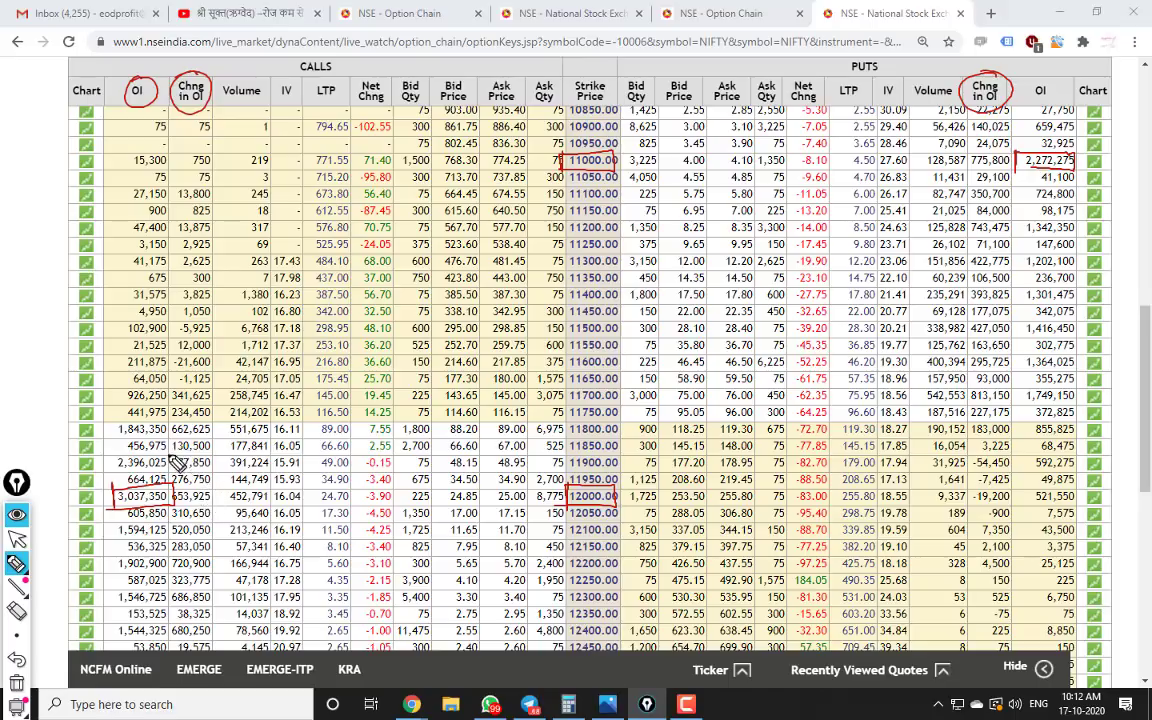
pyautogui.moveTo(172, 455)
pyautogui.mouseDown()
pyautogui.moveTo(212, 455)
pyautogui.moveTo(181, 479)
pyautogui.moveTo(172, 421)
pyautogui.moveTo(212, 437)
pyautogui.moveTo(170, 437)
pyautogui.mouseUp()
pyautogui.moveTo(172, 488)
pyautogui.mouseDown()
pyautogui.moveTo(212, 488)
pyautogui.moveTo(212, 504)
pyautogui.moveTo(174, 506)
pyautogui.mouseUp()
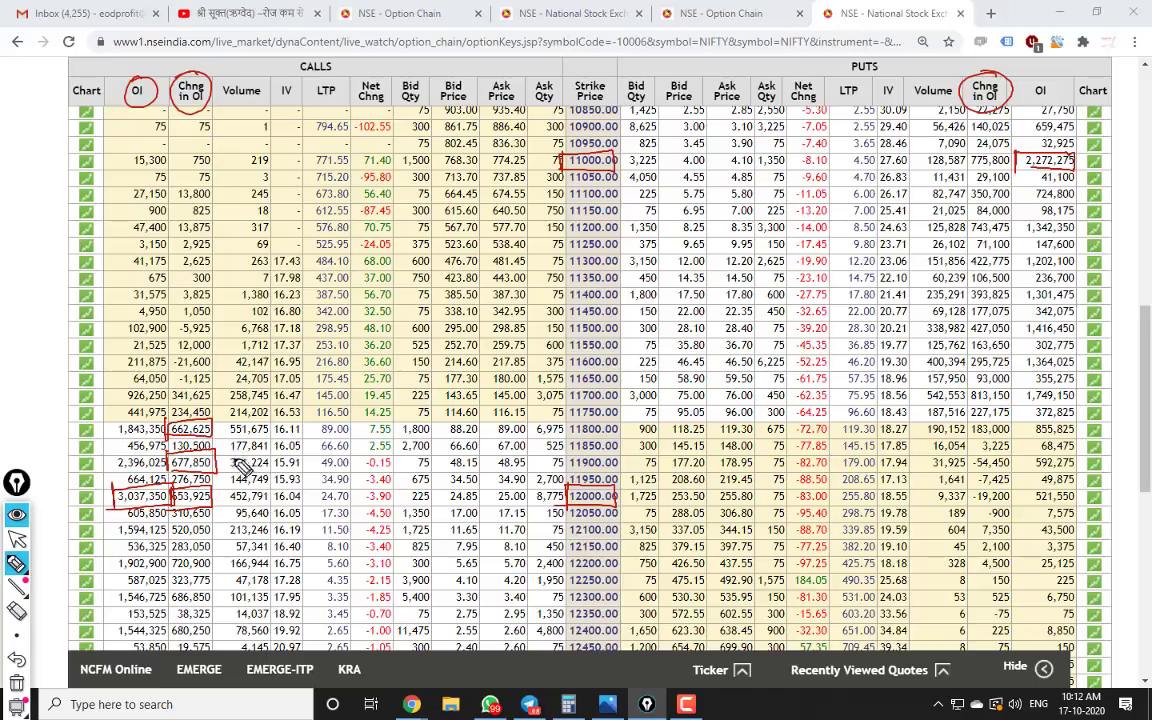
pyautogui.moveTo(238, 440)
pyautogui.mouseDown()
pyautogui.moveTo(236, 470)
pyautogui.moveTo(262, 452)
pyautogui.moveTo(243, 483)
pyautogui.mouseUp()
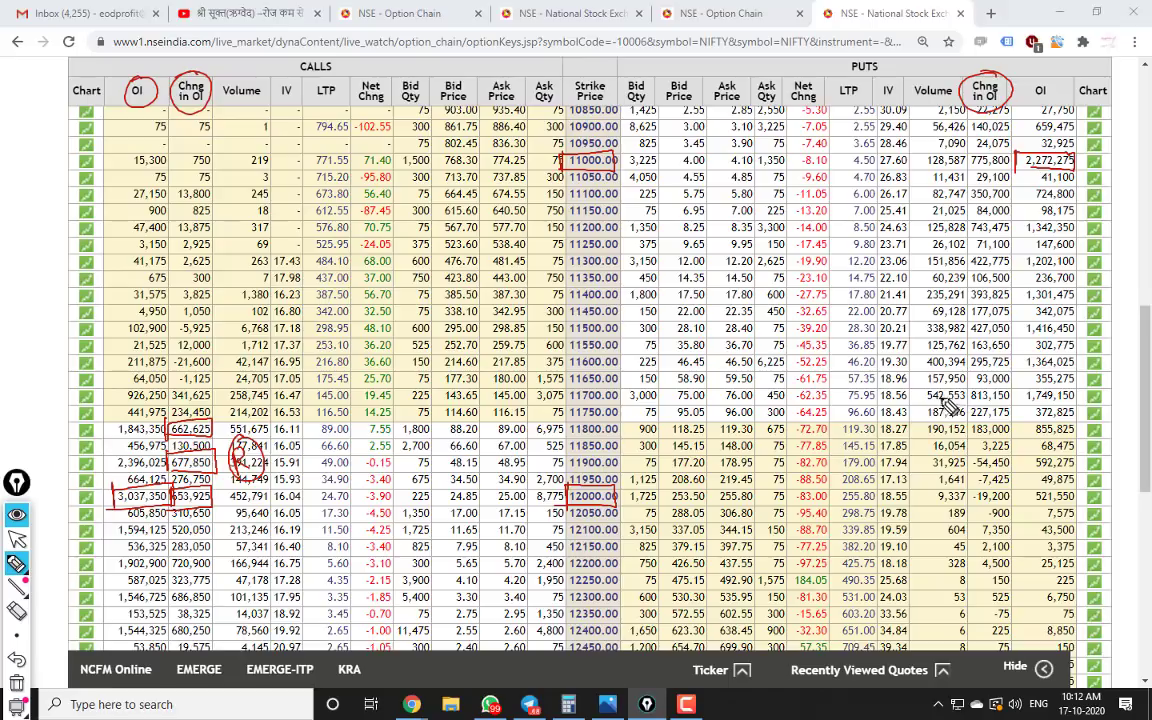
# Step: Box the put change in OI of 813,150 and its 11700 strike price
pyautogui.moveTo(972, 397)
pyautogui.mouseDown()
pyautogui.moveTo(1012, 390)
pyautogui.moveTo(978, 412)
pyautogui.mouseUp()
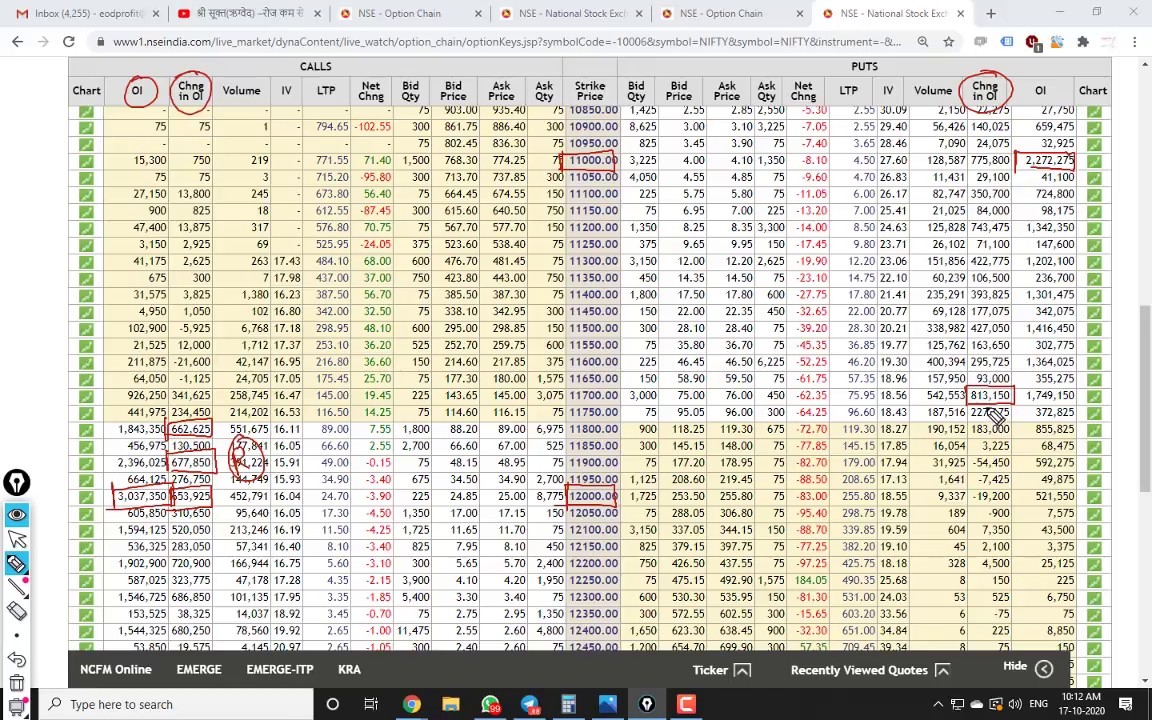
pyautogui.moveTo(565, 402)
pyautogui.mouseDown()
pyautogui.moveTo(577, 388)
pyautogui.moveTo(617, 389)
pyautogui.moveTo(616, 403)
pyautogui.moveTo(571, 415)
pyautogui.mouseUp()
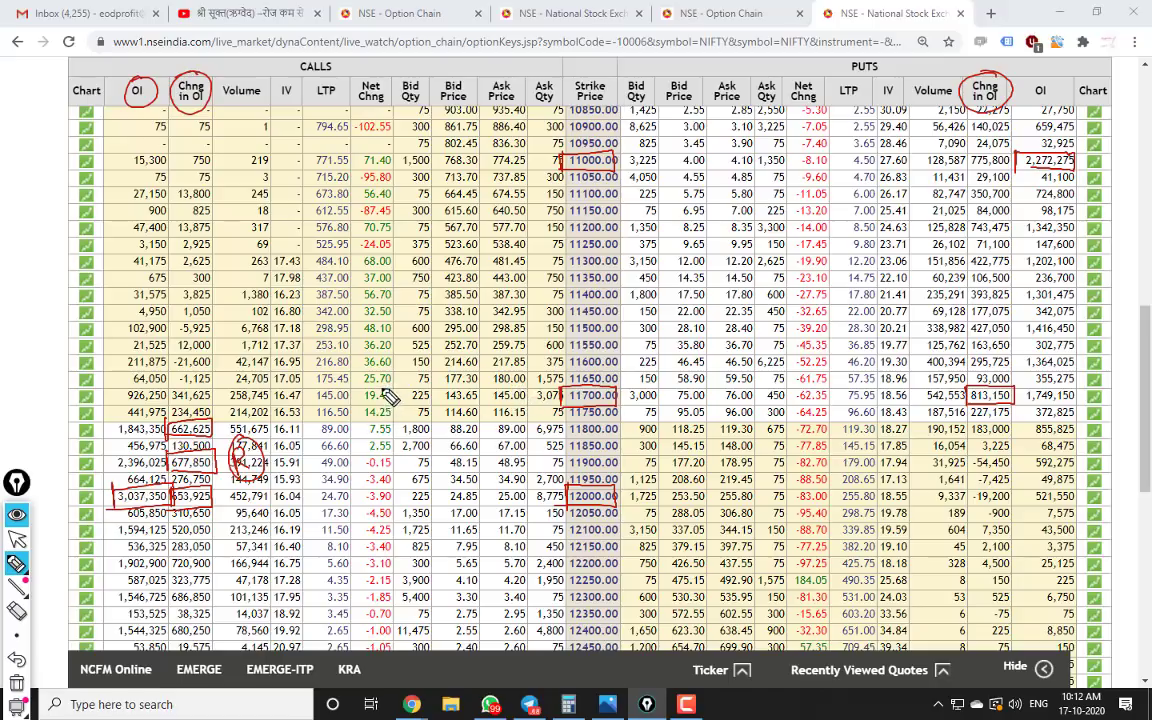
# Step: Write a starred "Comment" and a double-underlined "Like 5000" over the puts table, and leave the pen mode
pyautogui.moveTo(683, 250)
pyautogui.mouseDown()
pyautogui.moveTo(690, 265)
pyautogui.moveTo(757, 265)
pyautogui.moveTo(790, 248)
pyautogui.moveTo(656, 236)
pyautogui.moveTo(665, 224)
pyautogui.mouseUp()
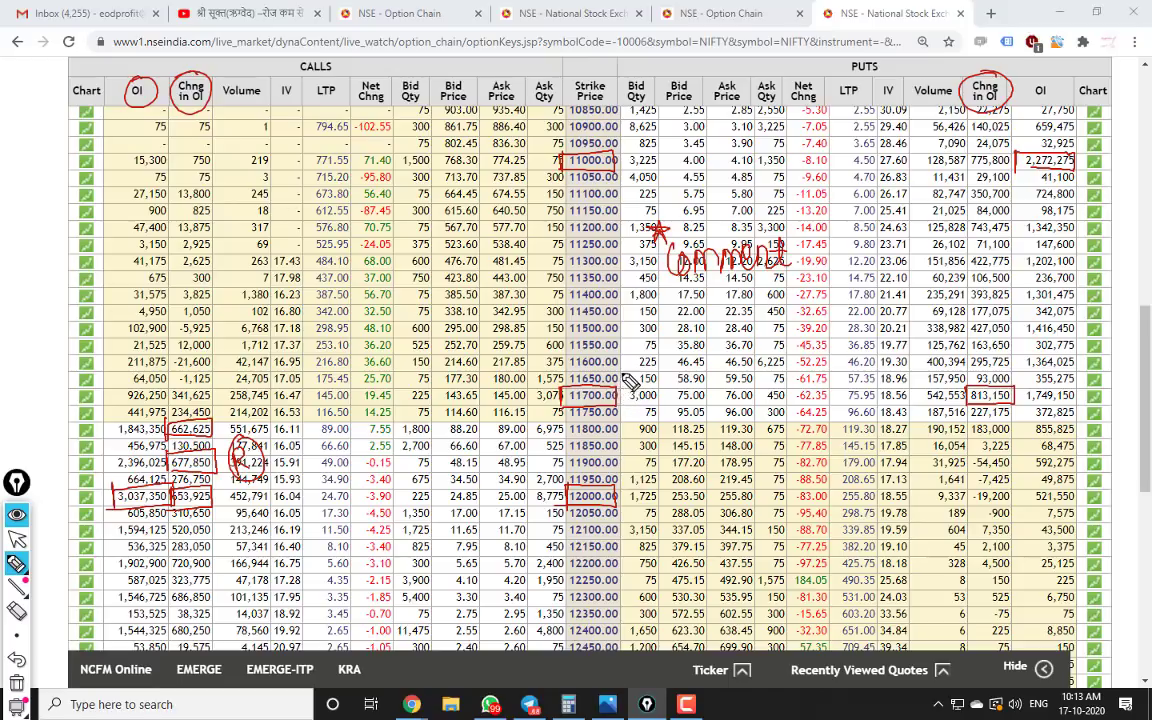
pyautogui.moveTo(689, 322)
pyautogui.mouseDown()
pyautogui.moveTo(706, 350)
pyautogui.moveTo(807, 327)
pyautogui.mouseUp()
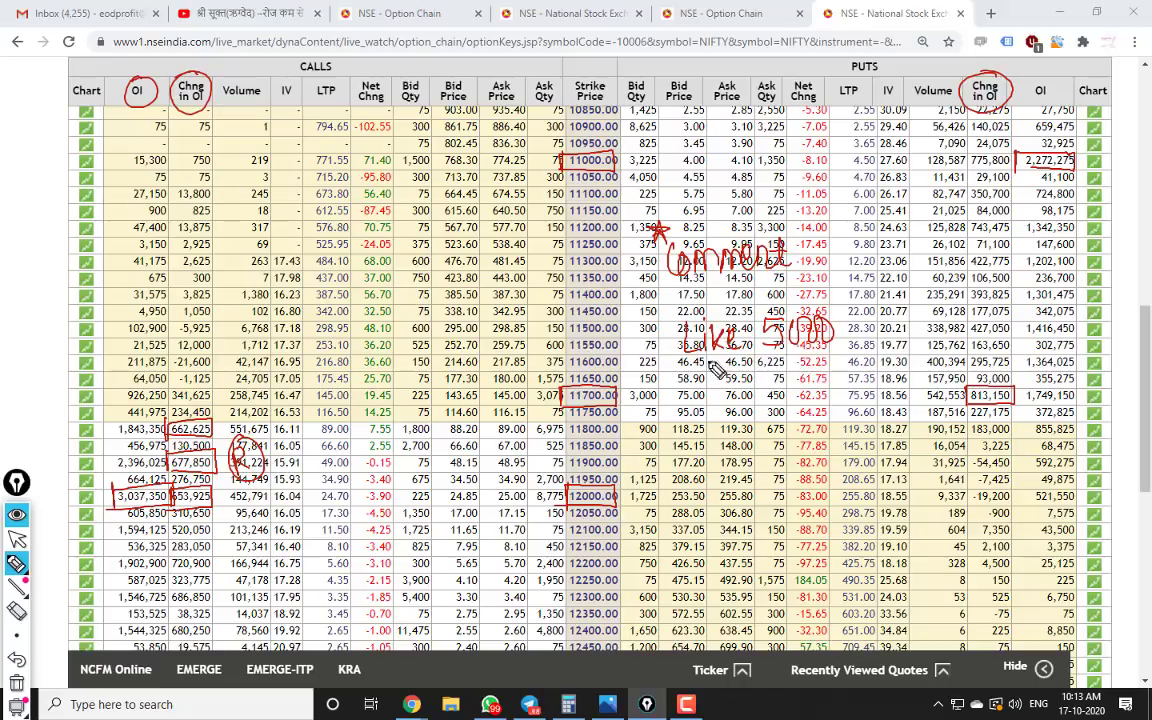
pyautogui.moveTo(691, 368); pyautogui.dragTo(843, 360)
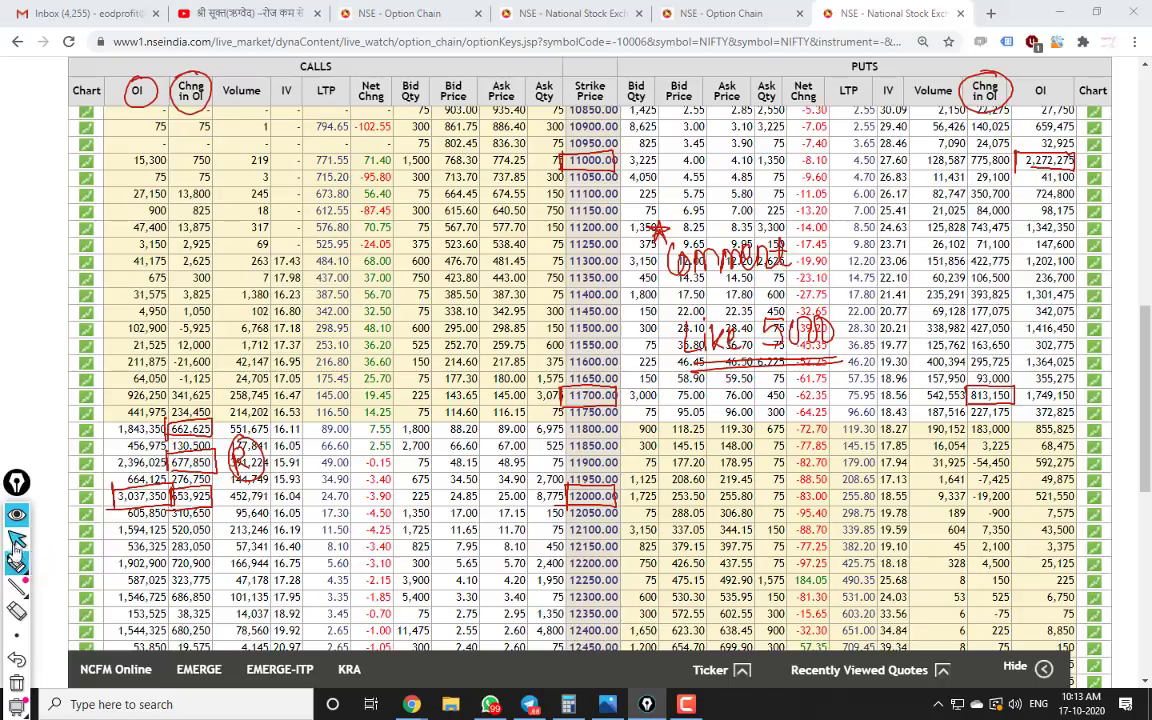
pyautogui.click(17, 586)
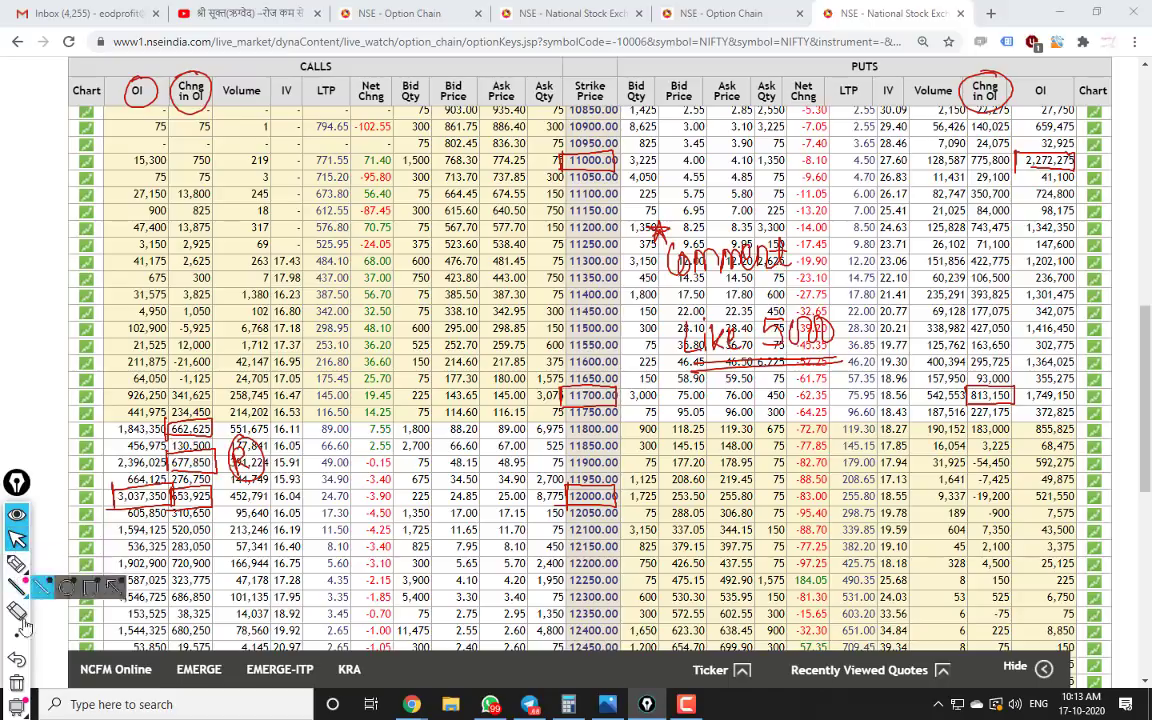
# Step: Clear all annotations, handwrite a starred "Sell on Rise" and a starred "Buy on dip" over the calls table, and leave the pen mode
pyautogui.doubleClick(19, 611)
pyautogui.click(18, 563)
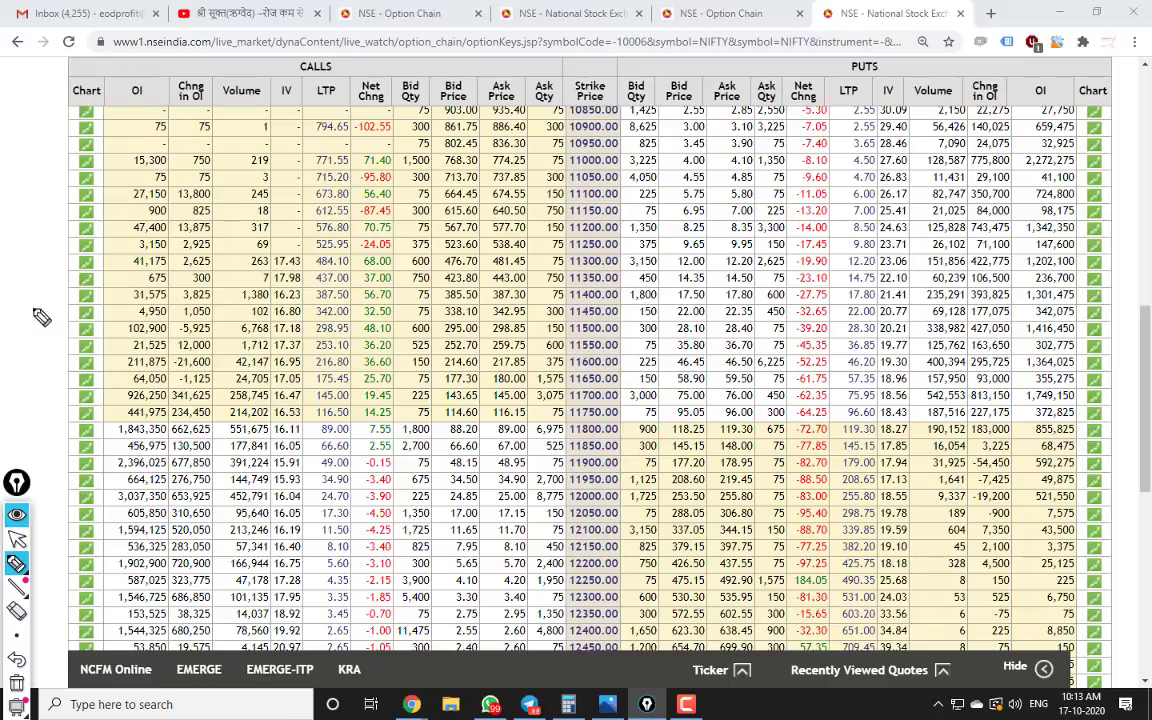
pyautogui.moveTo(45, 283)
pyautogui.mouseDown()
pyautogui.moveTo(40, 270)
pyautogui.moveTo(36, 285)
pyautogui.moveTo(90, 262)
pyautogui.moveTo(112, 222)
pyautogui.moveTo(140, 208)
pyautogui.moveTo(168, 225)
pyautogui.moveTo(165, 205)
pyautogui.moveTo(185, 195)
pyautogui.moveTo(188, 205)
pyautogui.mouseUp()
pyautogui.moveTo(31, 365)
pyautogui.mouseDown()
pyautogui.moveTo(33, 375)
pyautogui.moveTo(52, 335)
pyautogui.moveTo(76, 338)
pyautogui.moveTo(92, 345)
pyautogui.moveTo(86, 384)
pyautogui.mouseUp()
pyautogui.moveTo(113, 340)
pyautogui.mouseDown()
pyautogui.moveTo(104, 322)
pyautogui.moveTo(112, 332)
pyautogui.moveTo(158, 312)
pyautogui.moveTo(160, 296)
pyautogui.moveTo(186, 305)
pyautogui.moveTo(195, 295)
pyautogui.mouseUp()
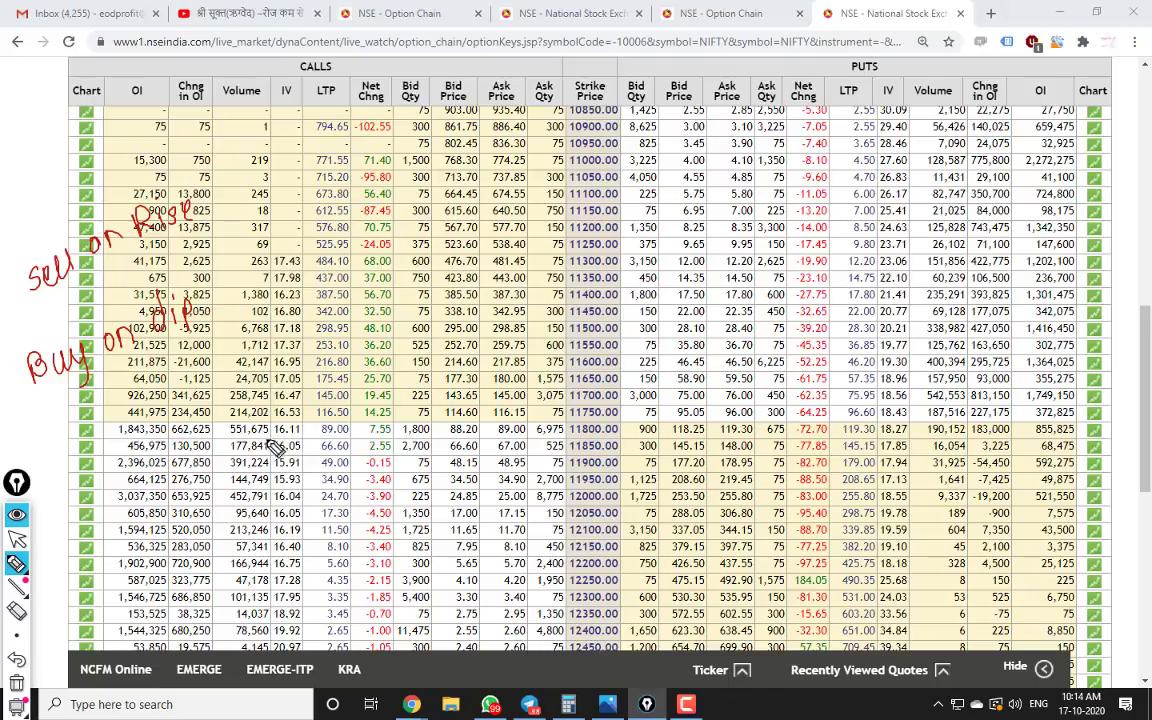
pyautogui.moveTo(14, 238); pyautogui.dragTo(22, 258)
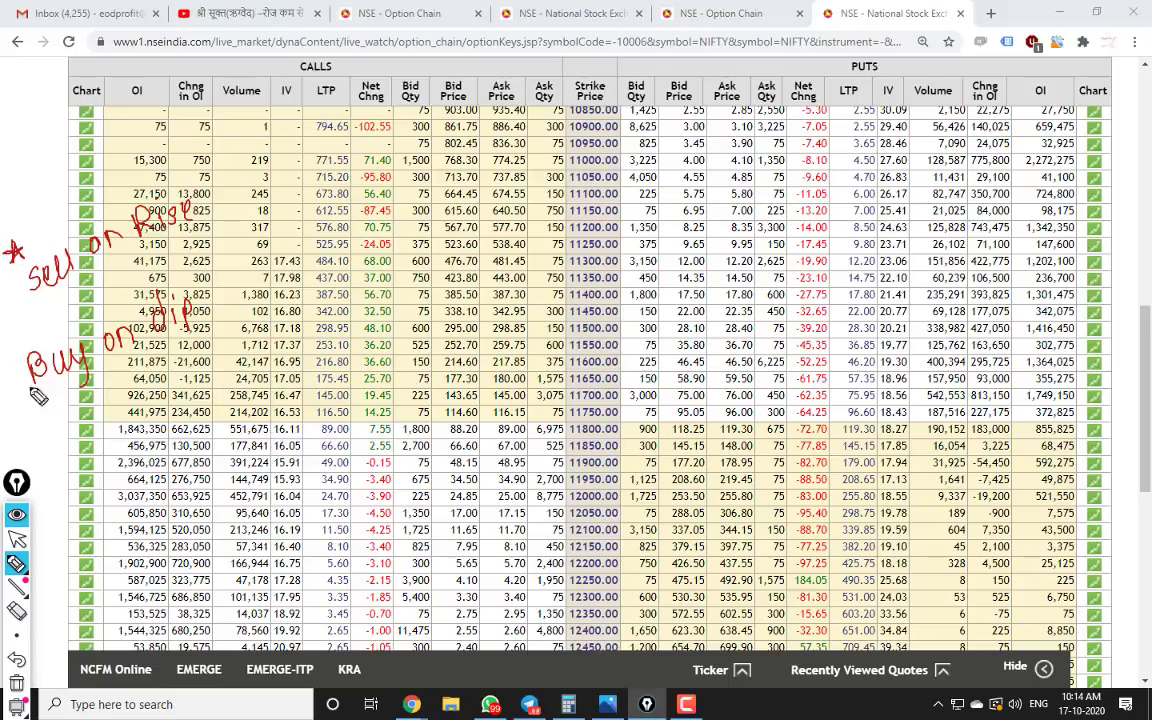
pyautogui.moveTo(38, 396)
pyautogui.mouseDown()
pyautogui.moveTo(38, 424)
pyautogui.moveTo(52, 408)
pyautogui.moveTo(50, 422)
pyautogui.mouseUp()
pyautogui.click(18, 538)
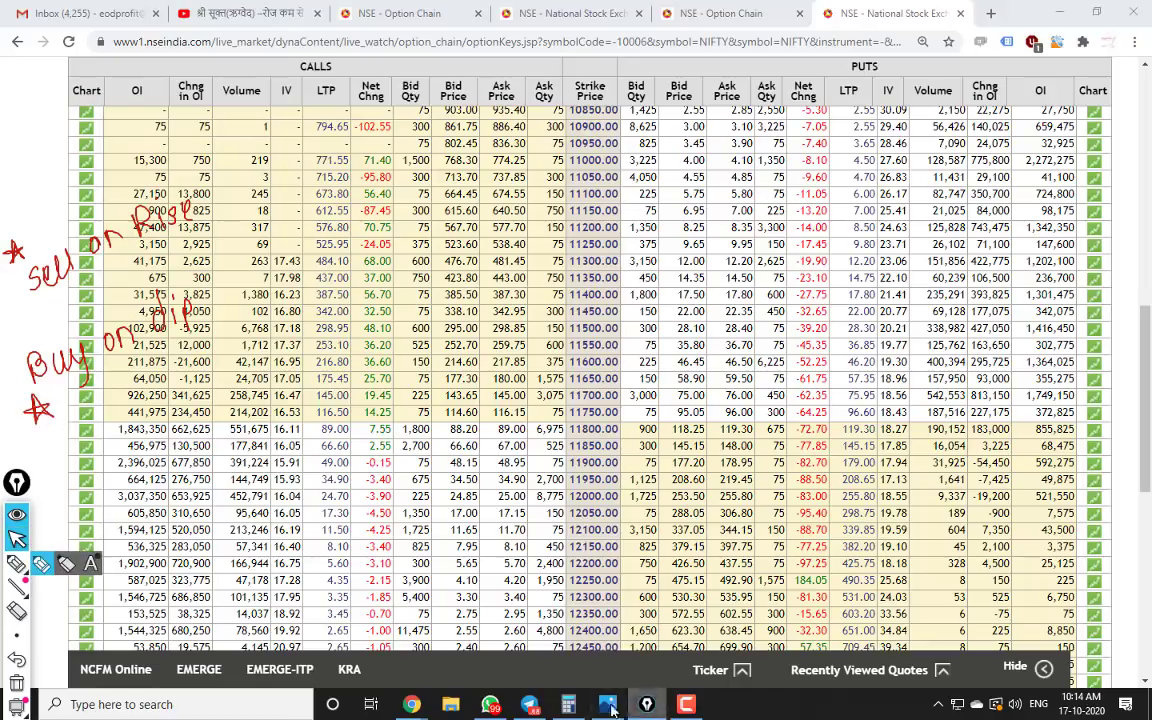
# Step: Switch to Telegram, highlight "Strategy : Sell on rise" in the October 16 post, view the channel info, and return to the option chain
pyautogui.click(528, 706)
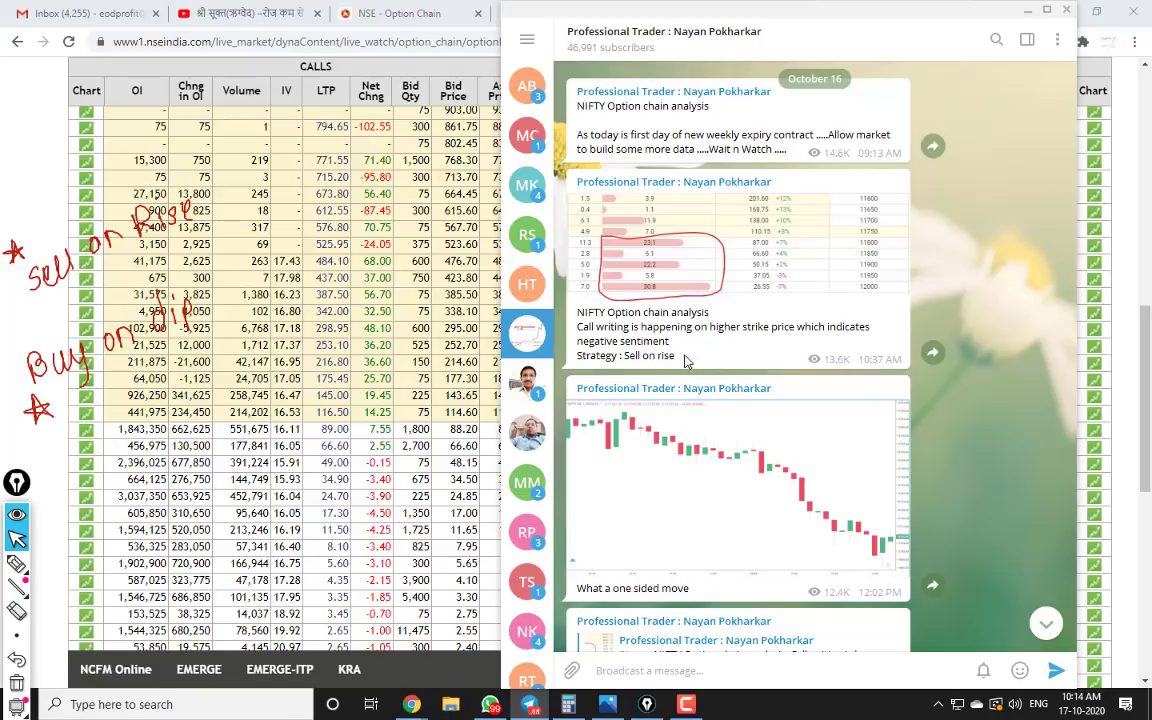
pyautogui.moveTo(685, 362); pyautogui.dragTo(581, 368)
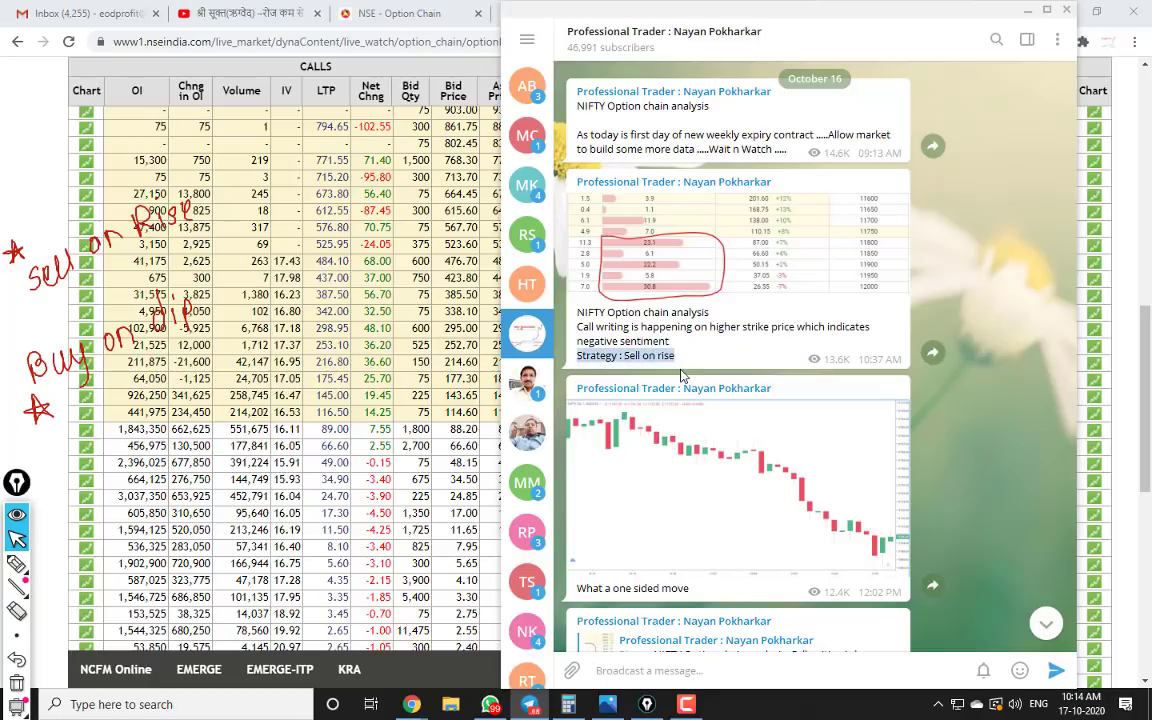
pyautogui.click(643, 55)
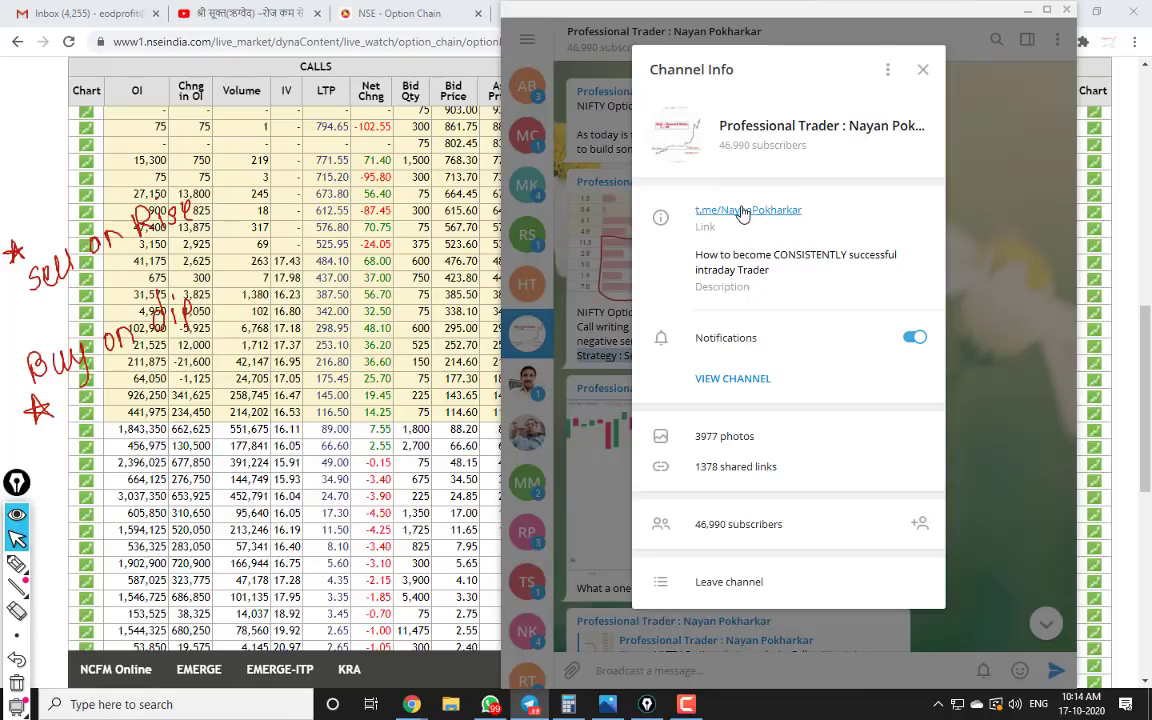
pyautogui.click(924, 70)
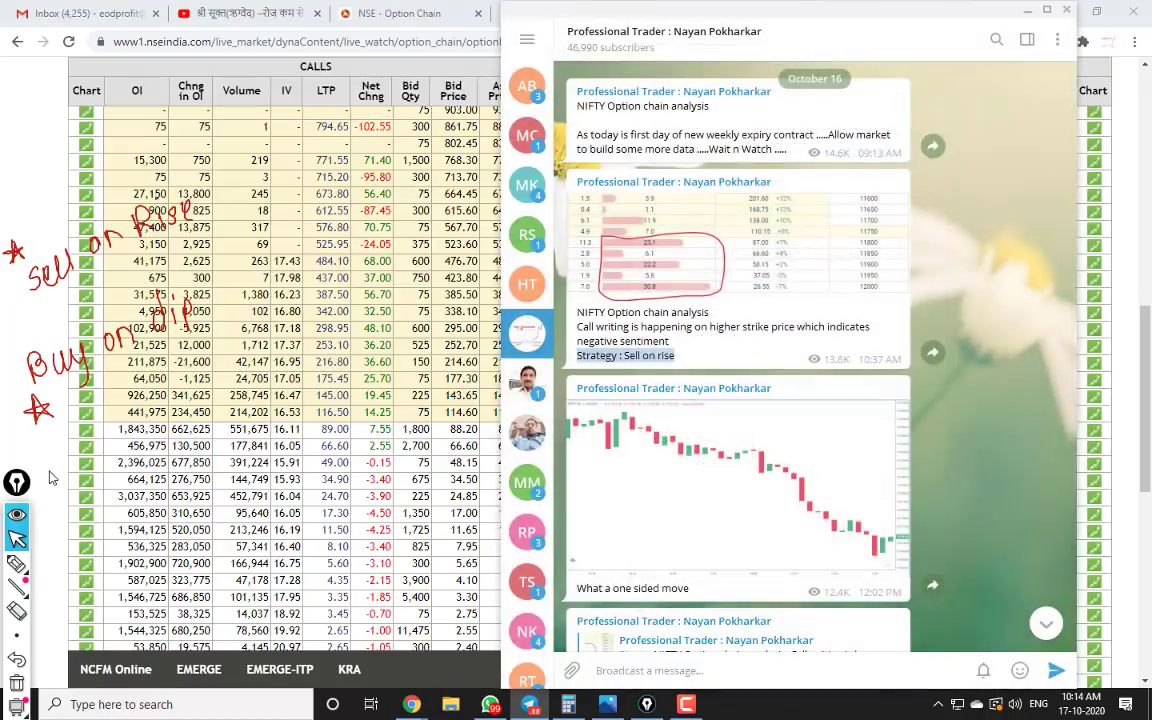
pyautogui.click(52, 478)
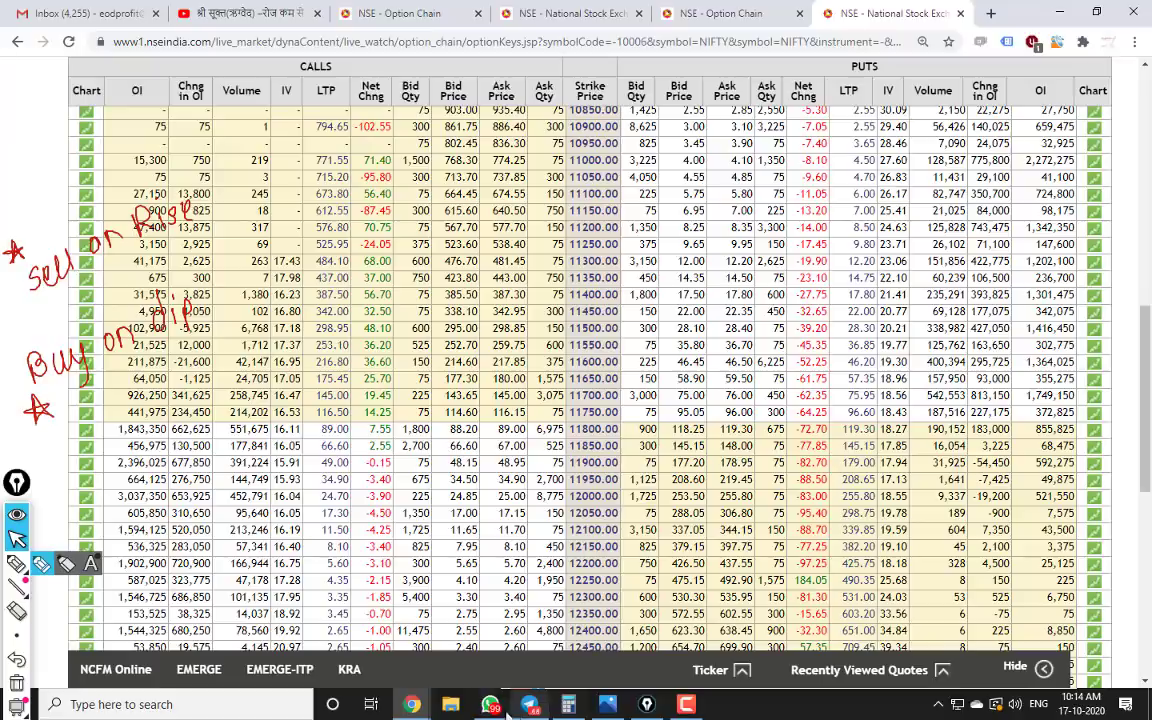
pyautogui.moveTo(508, 689)
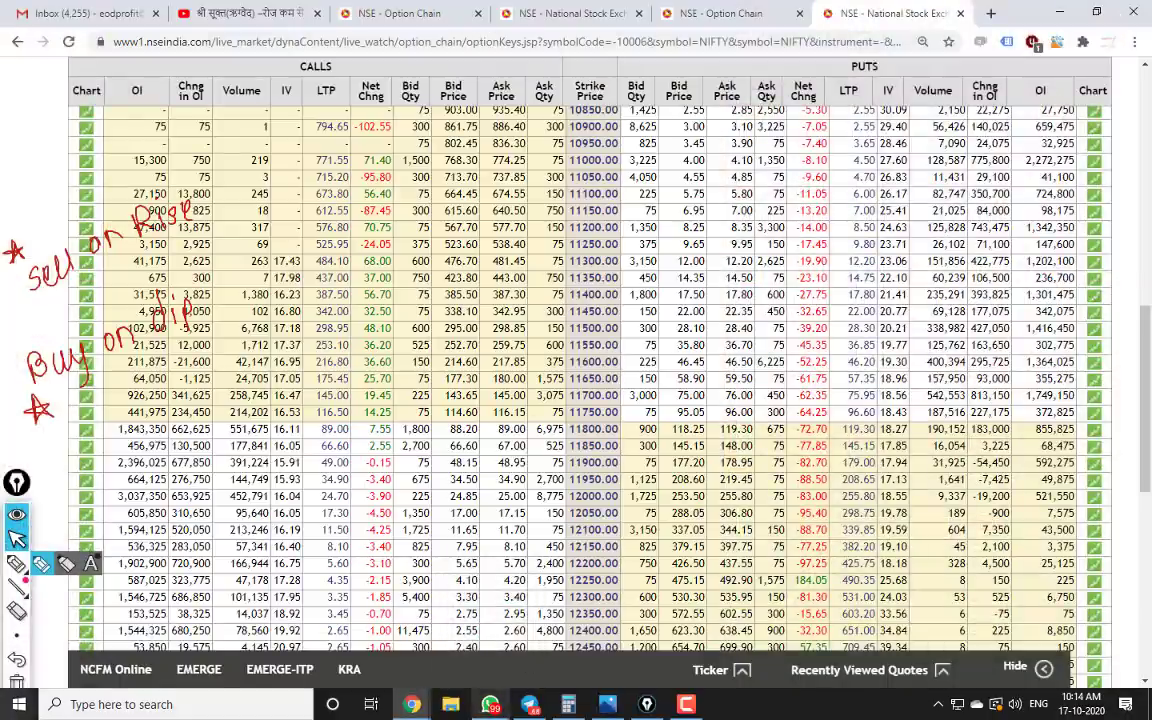
# Step: Switch to Telegram, enlarge the post's option chain image, and replace the old annotations with a star inside its red outline
pyautogui.click(529, 704)
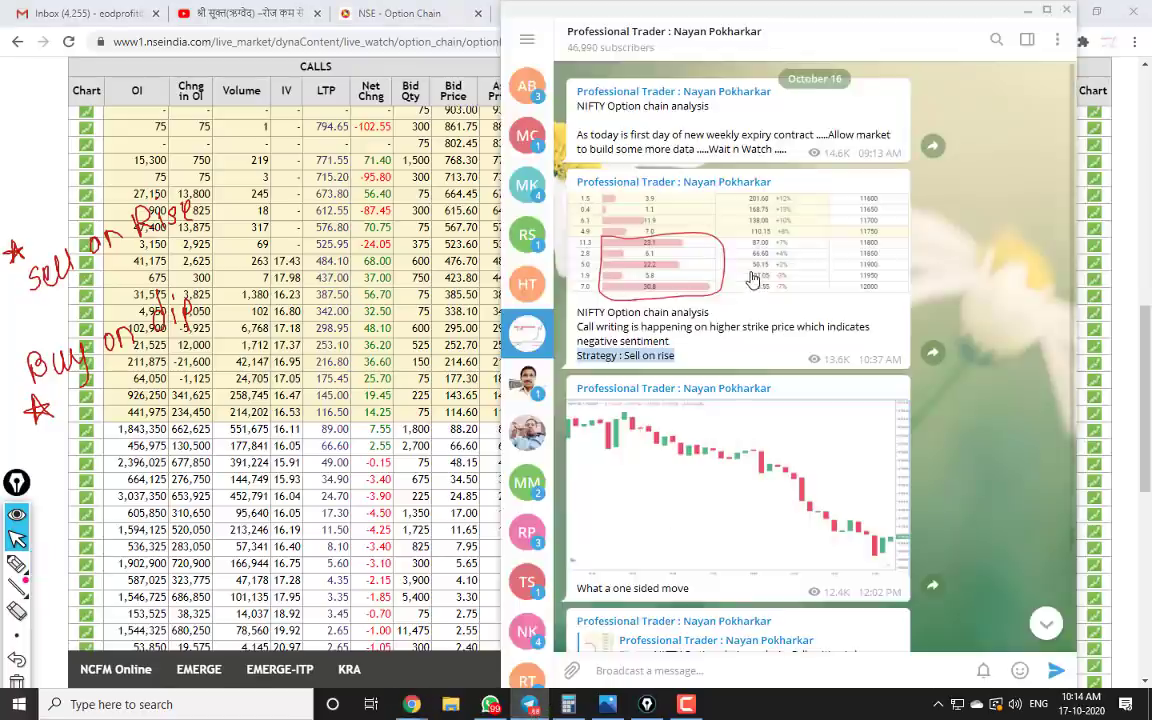
pyautogui.click(752, 279)
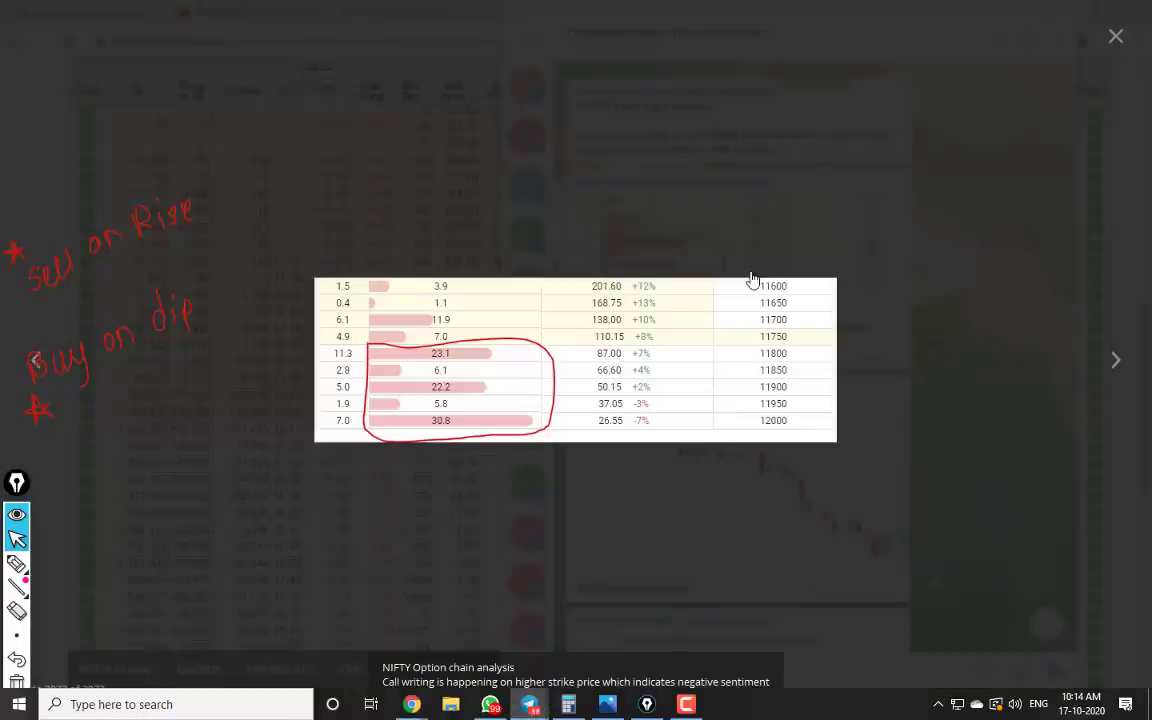
pyautogui.click(16, 683)
pyautogui.click(14, 562)
pyautogui.click(14, 563)
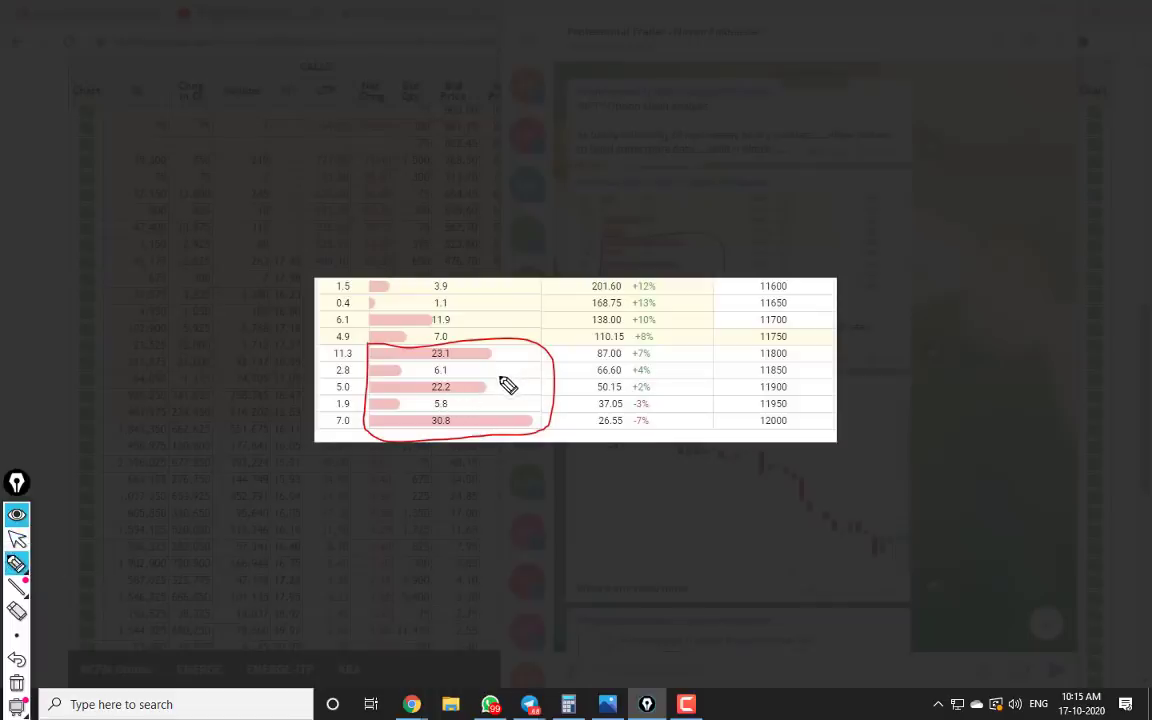
pyautogui.moveTo(519, 386)
pyautogui.mouseDown()
pyautogui.moveTo(531, 376)
pyautogui.moveTo(527, 404)
pyautogui.mouseUp()
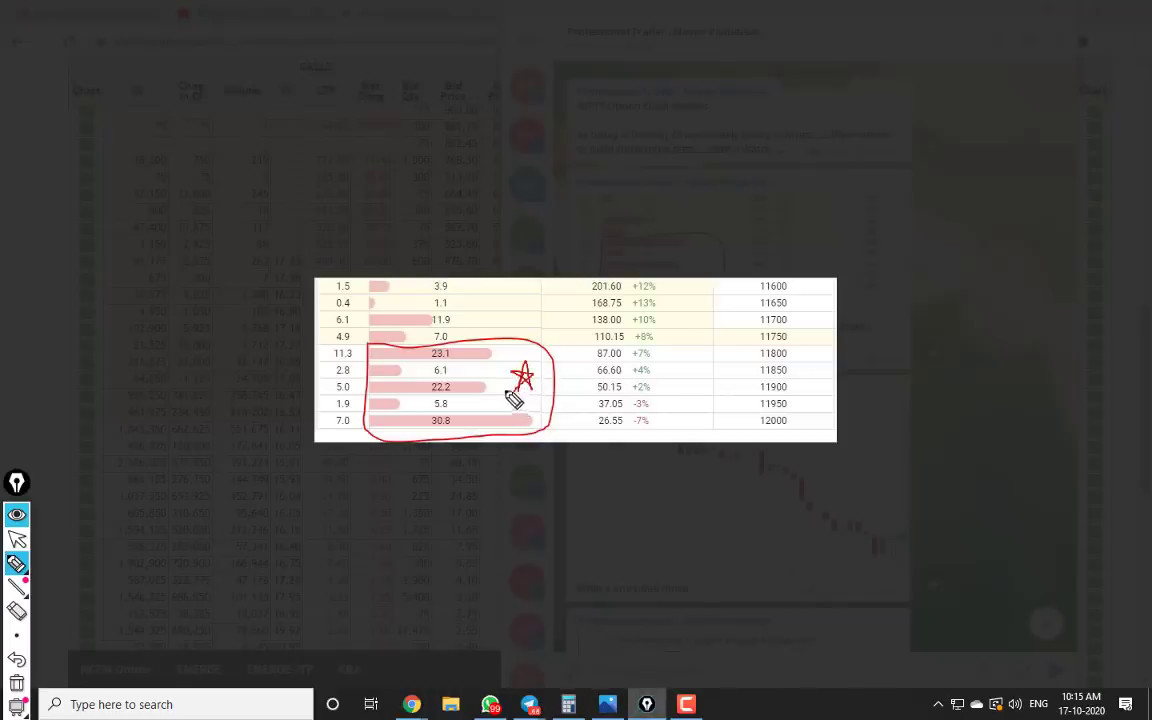